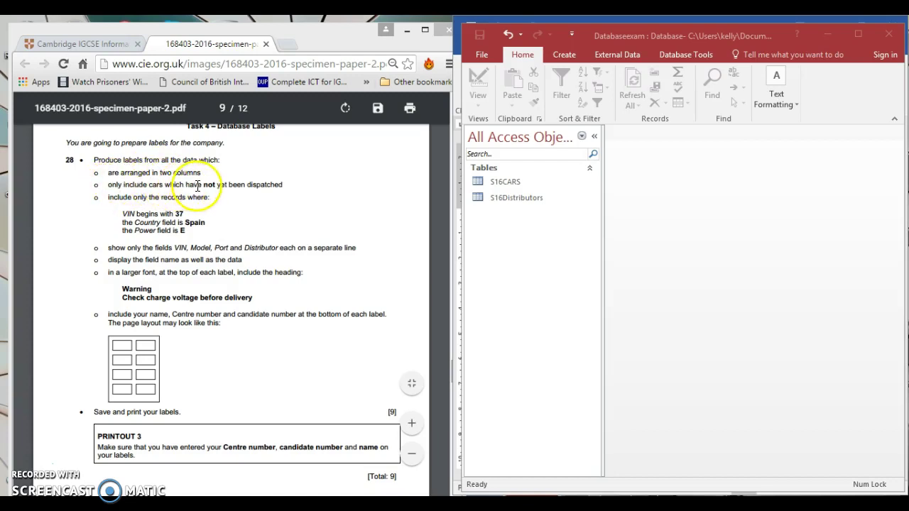
- Examine the label task's record criteria in the exam paper, covering dispatch status and the VIN, Country and Power fields
{"action": "left_click_drag", "start_coordinate": [202, 186], "coordinate": [275, 185]}
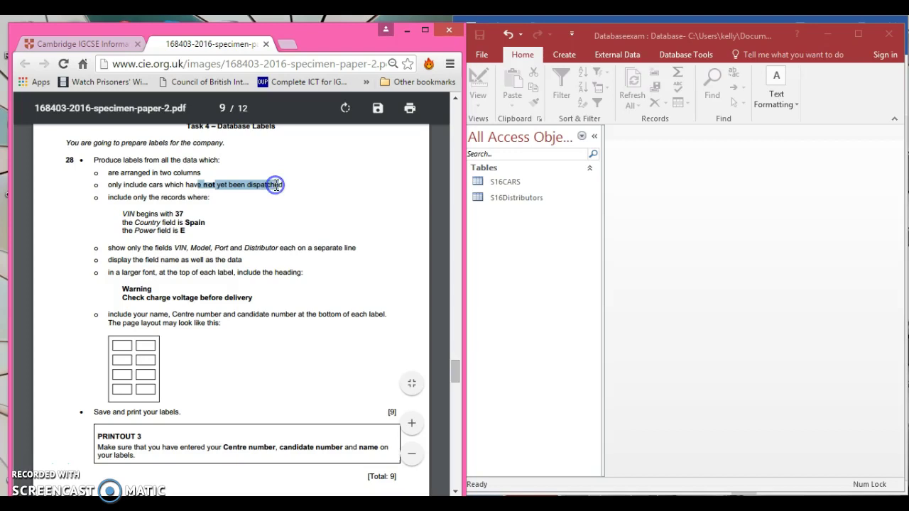
{"action": "left_click", "coordinate": [152, 199]}
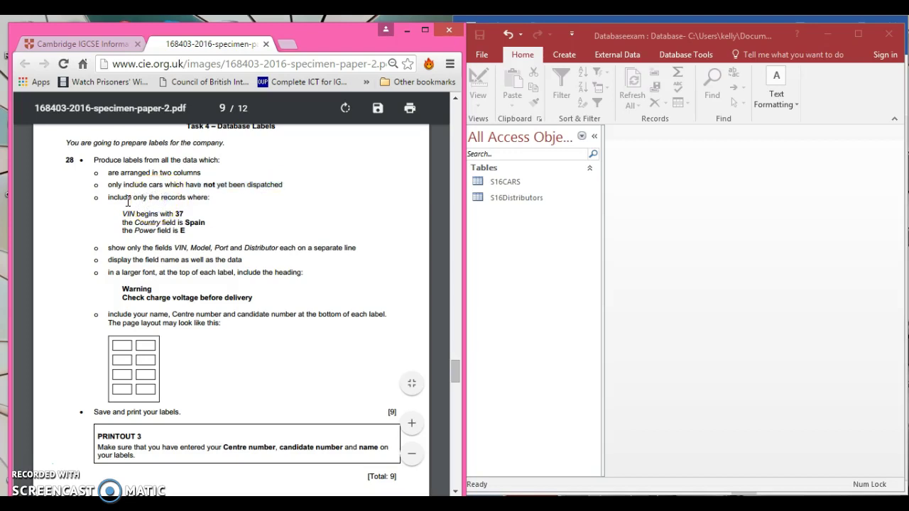
{"action": "left_click_drag", "start_coordinate": [122, 214], "coordinate": [188, 216]}
{"action": "left_click_drag", "start_coordinate": [123, 224], "coordinate": [197, 222]}
{"action": "left_click_drag", "start_coordinate": [122, 231], "coordinate": [189, 235]}
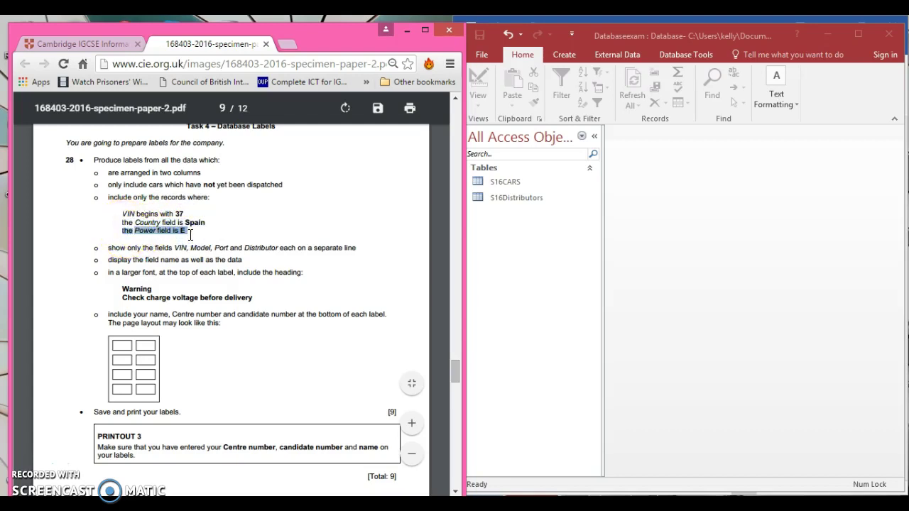
{"action": "left_click", "coordinate": [202, 236]}
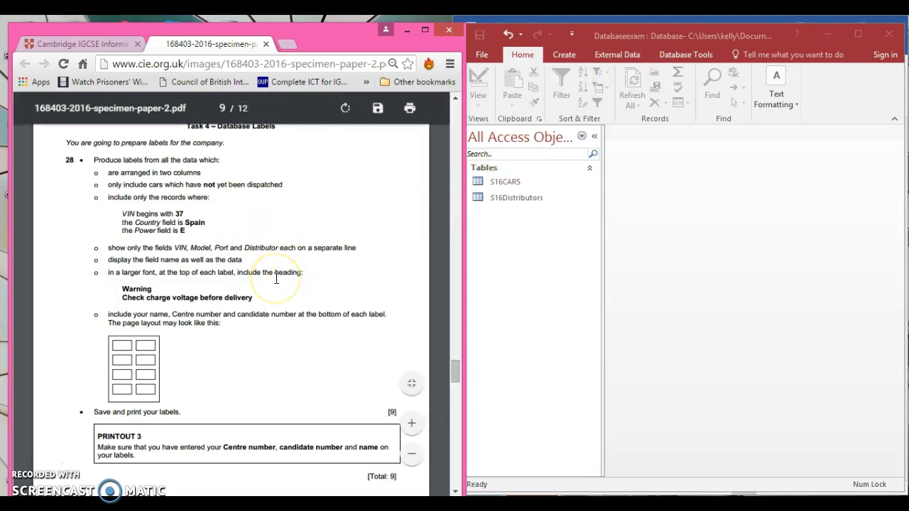
- Create a new query in design view in Access and add the S16CARS and S16Distributors tables to it
{"action": "left_click", "coordinate": [571, 57]}
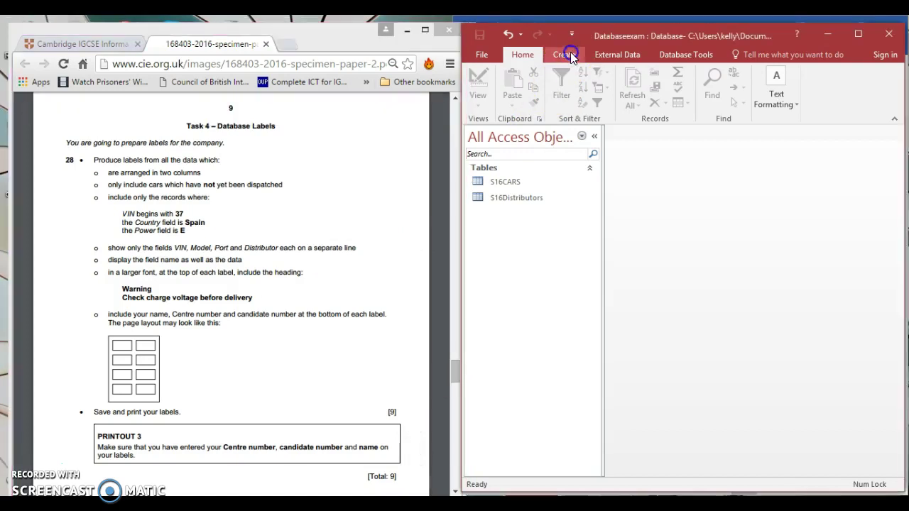
{"action": "left_click", "coordinate": [566, 55]}
{"action": "left_click", "coordinate": [657, 99]}
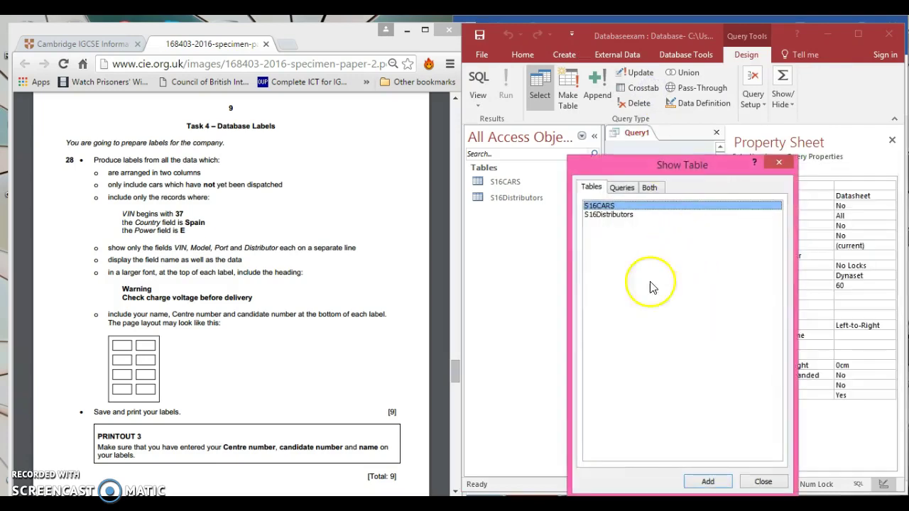
{"action": "left_click", "coordinate": [698, 483]}
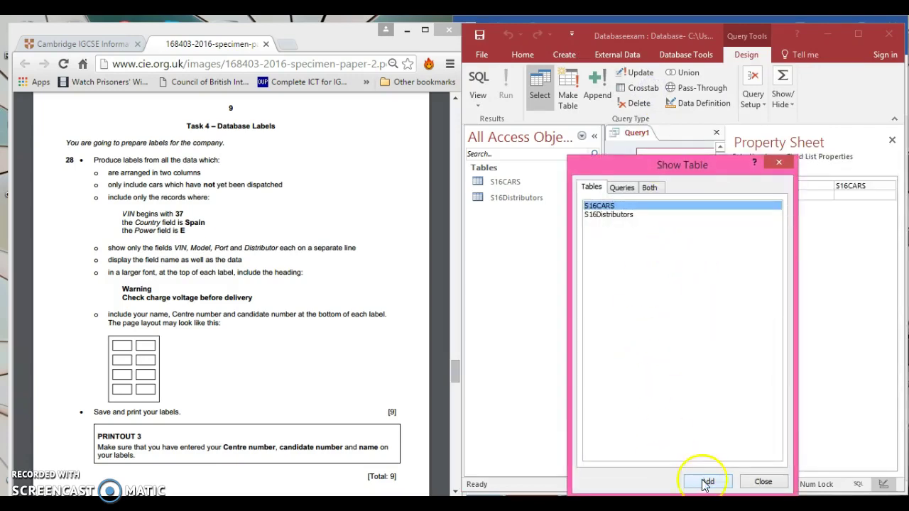
{"action": "left_click", "coordinate": [609, 215]}
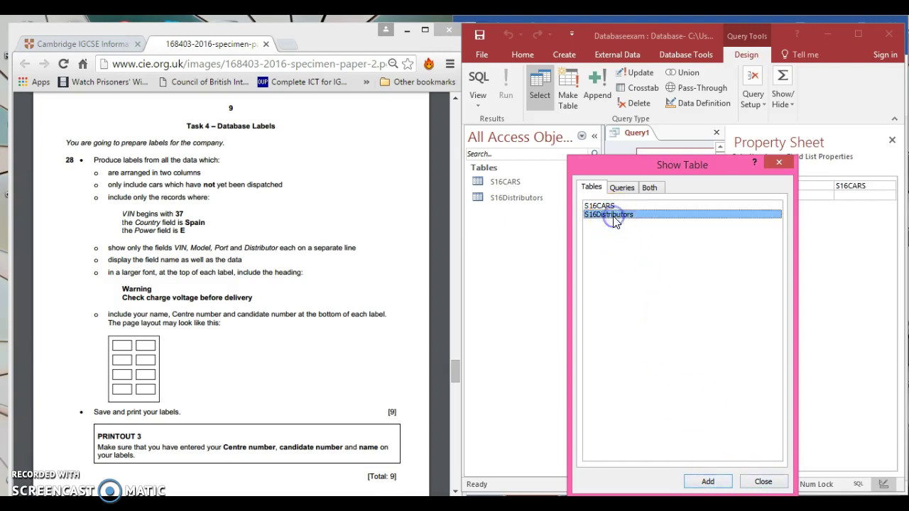
{"action": "left_click", "coordinate": [718, 481]}
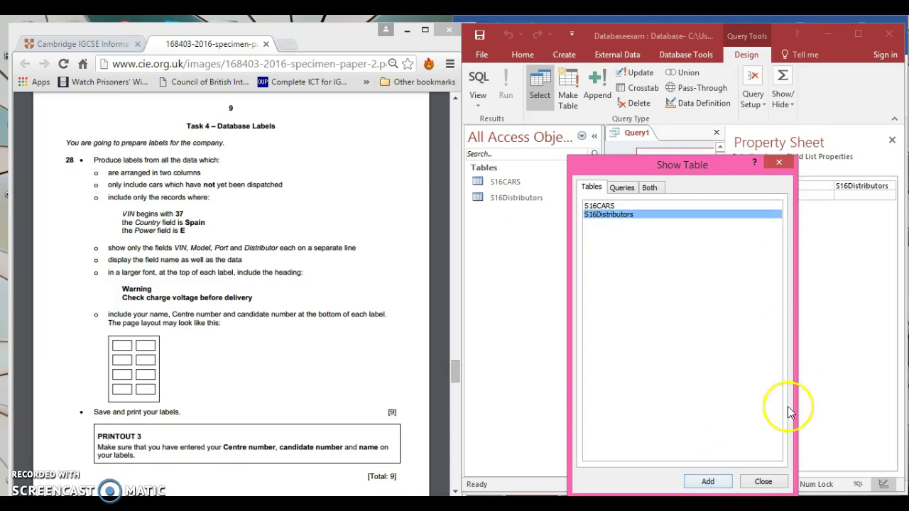
{"action": "left_click", "coordinate": [763, 482]}
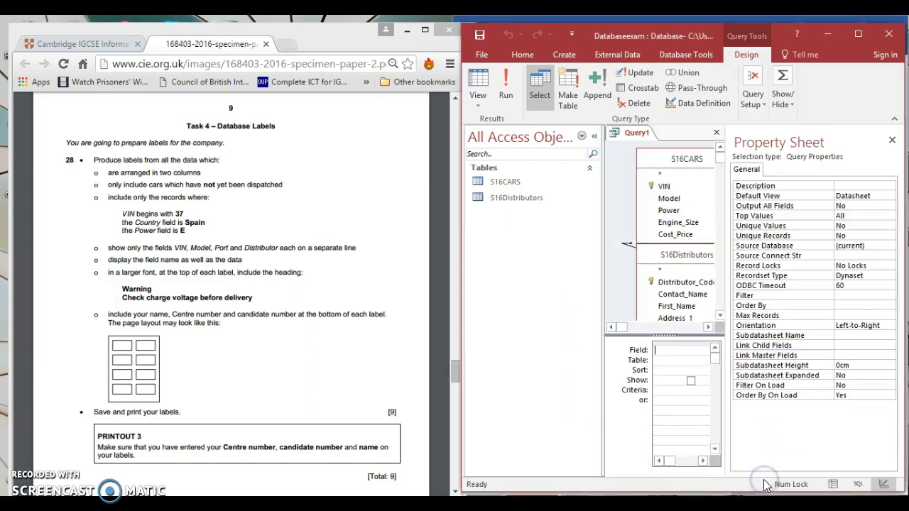
- Maximize the database window, place the S16Distributors table beside S16CARS and add every S16CARS field to the query grid
{"action": "left_click", "coordinate": [863, 32]}
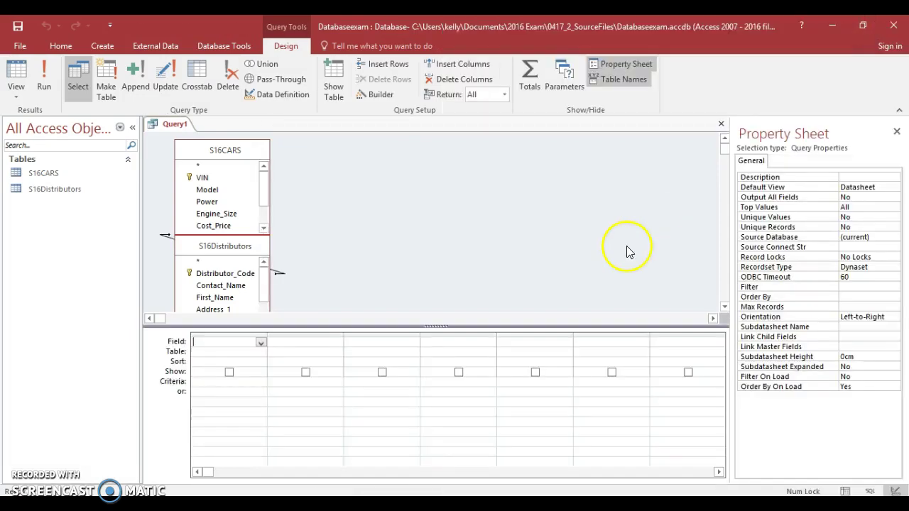
{"action": "left_click_drag", "start_coordinate": [258, 245], "coordinate": [416, 157]}
{"action": "left_click", "coordinate": [341, 257]}
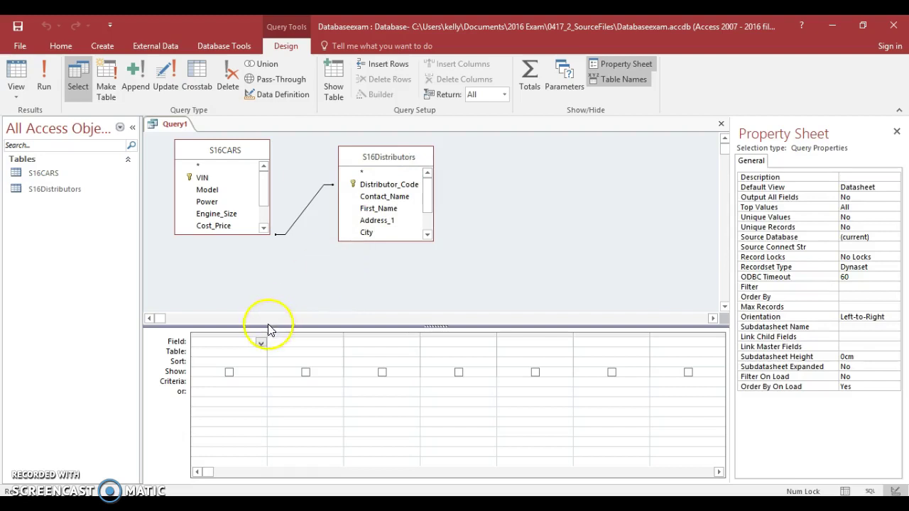
{"action": "double_click", "coordinate": [226, 152]}
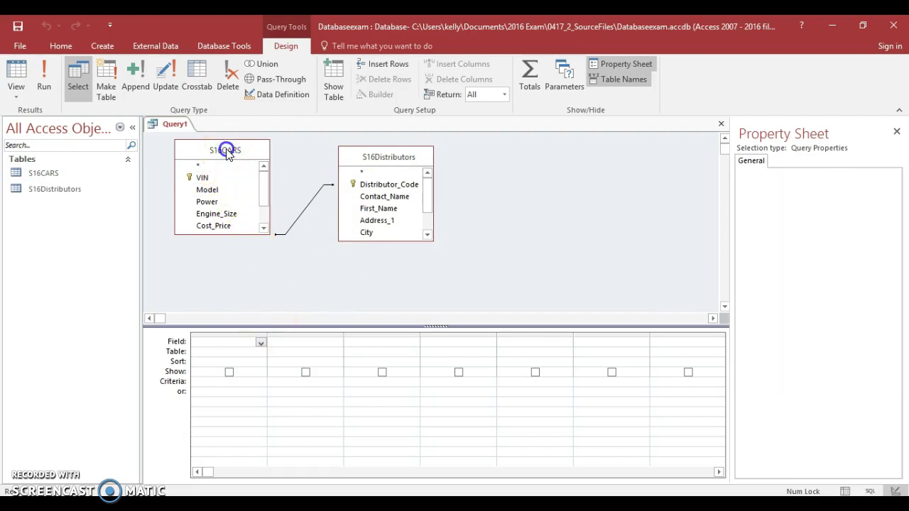
{"action": "left_click_drag", "start_coordinate": [216, 171], "coordinate": [230, 334]}
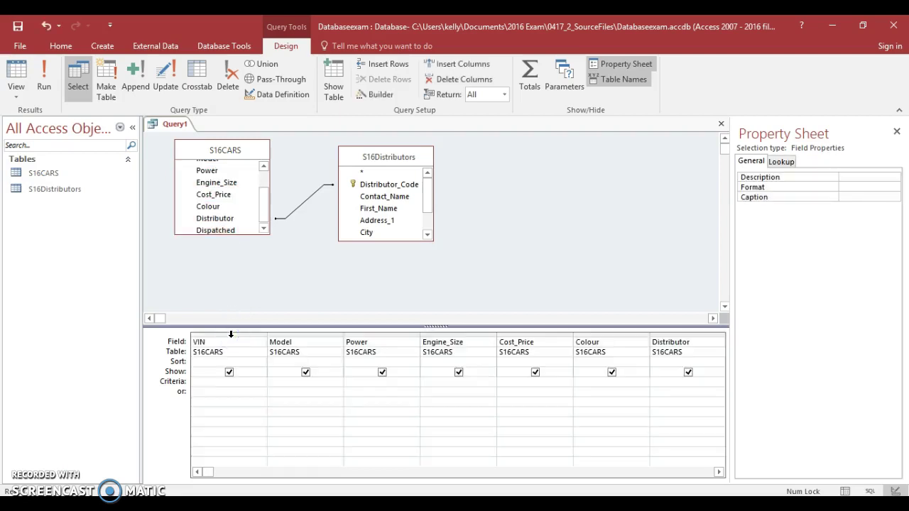
- Check the dispatch requirement in the exam paper and set the Dispatched field's criterion to No
{"action": "left_click", "coordinate": [864, 27]}
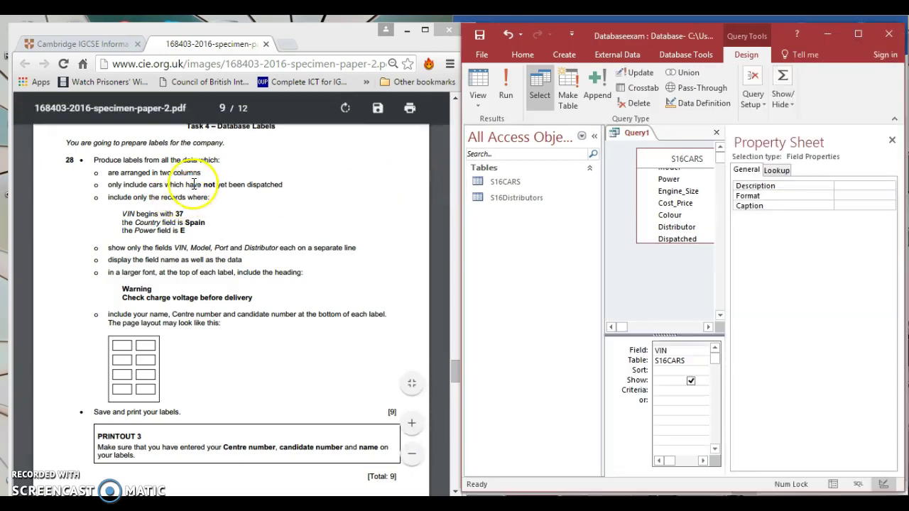
{"action": "left_click", "coordinate": [858, 35]}
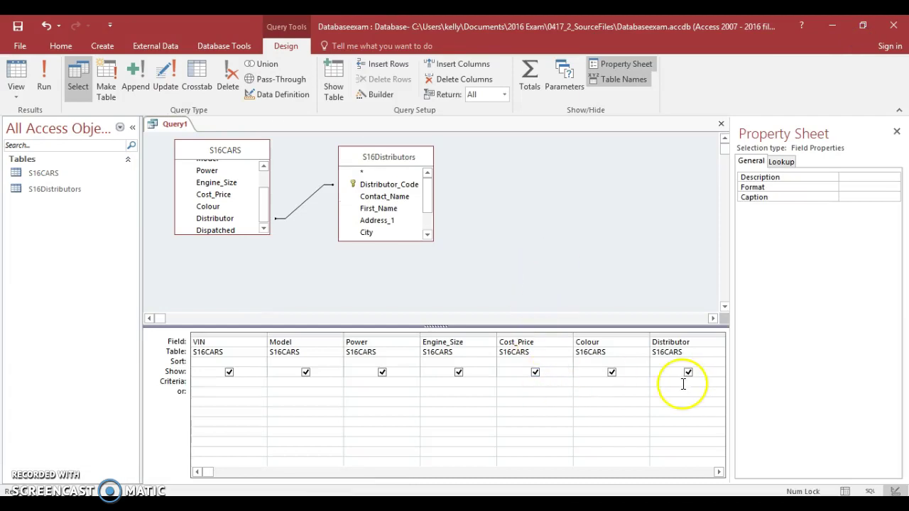
{"action": "left_click", "coordinate": [683, 384]}
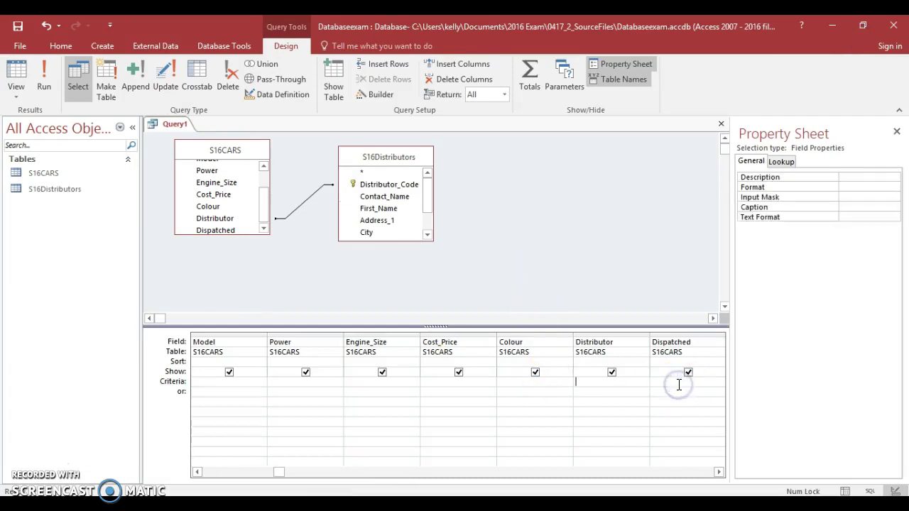
{"action": "left_click", "coordinate": [676, 382]}
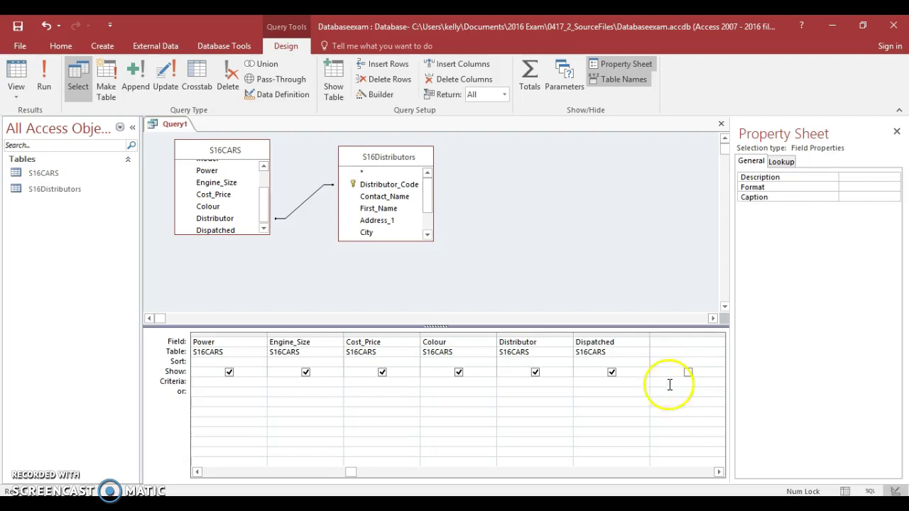
{"action": "type", "text": "no"}
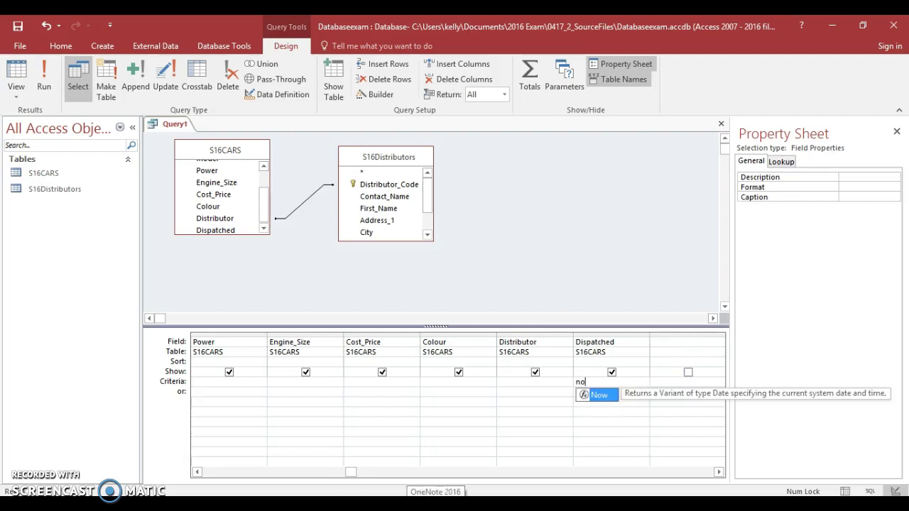
{"action": "left_click", "coordinate": [546, 394]}
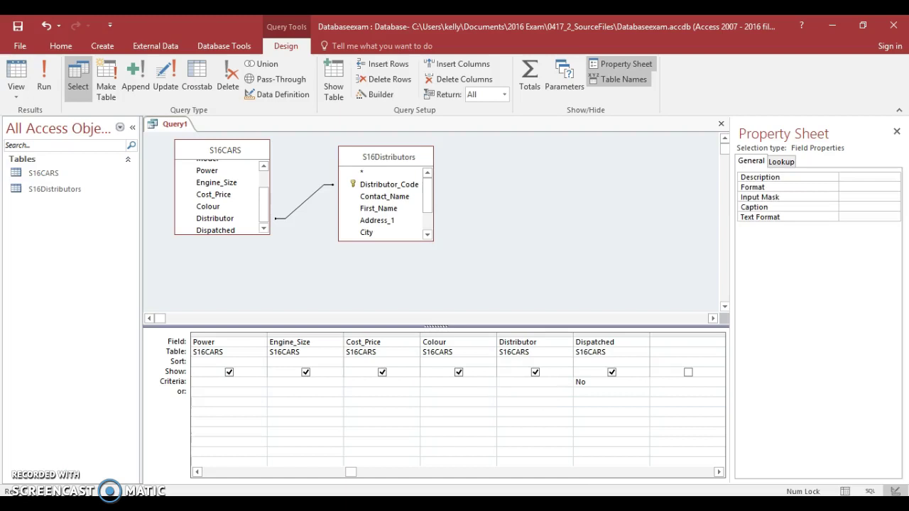
- Check the VIN requirement in the exam paper and set the VIN field's criterion to like 37*
{"action": "key", "text": "alt+Tab"}
{"action": "left_click", "coordinate": [160, 222]}
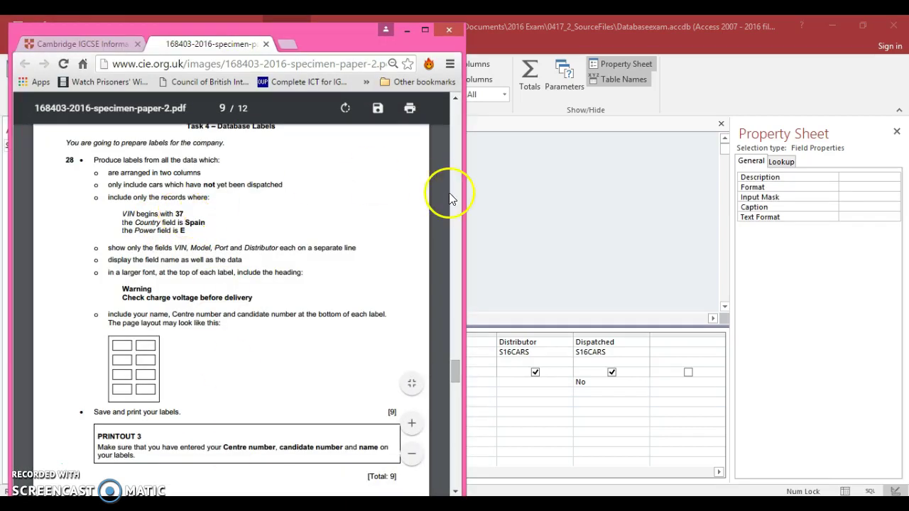
{"action": "left_click", "coordinate": [495, 198]}
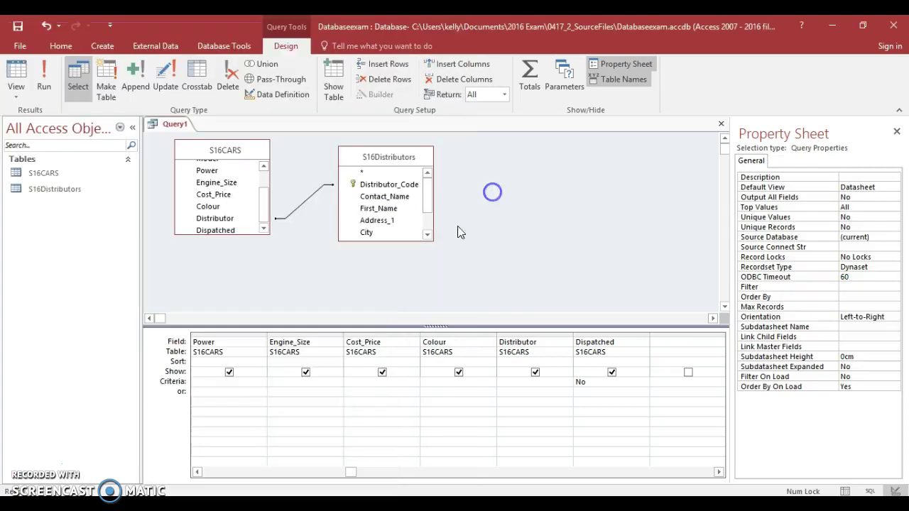
{"action": "double_click", "coordinate": [197, 472]}
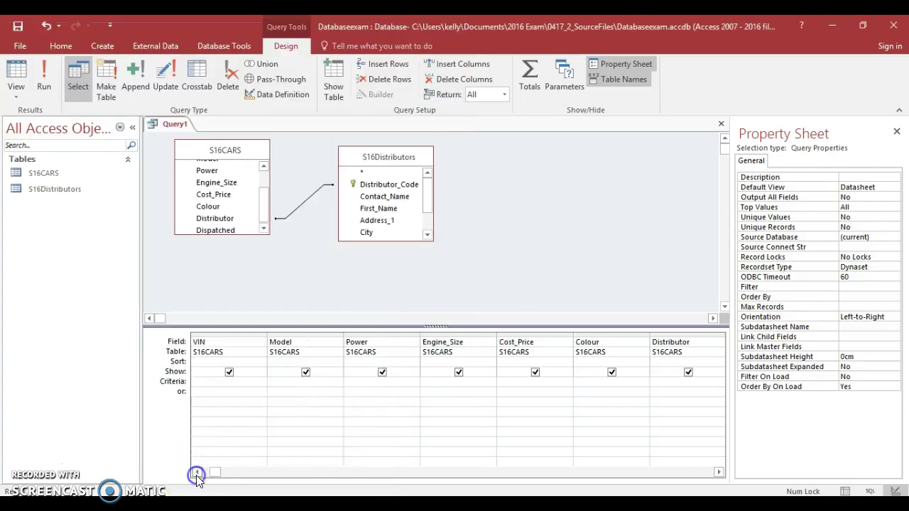
{"action": "left_click", "coordinate": [211, 381]}
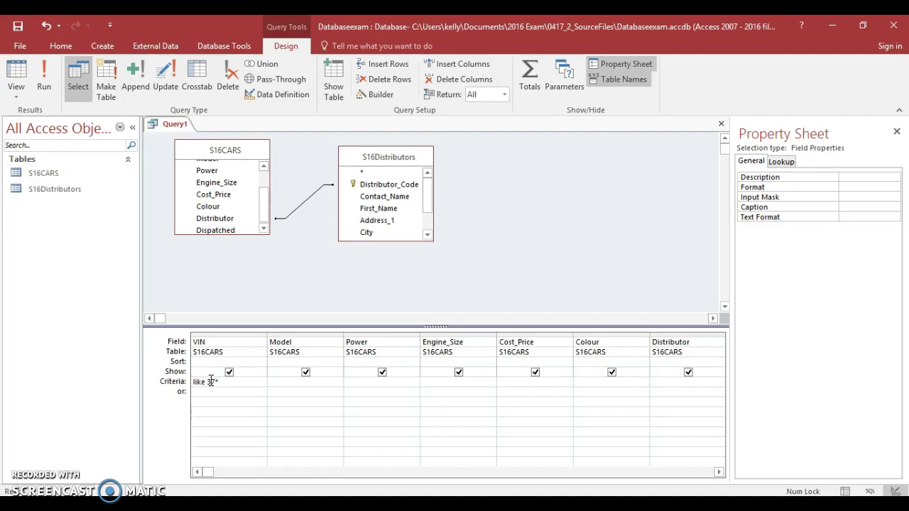
{"action": "left_click", "coordinate": [217, 382]}
{"action": "type", "text": "*"}
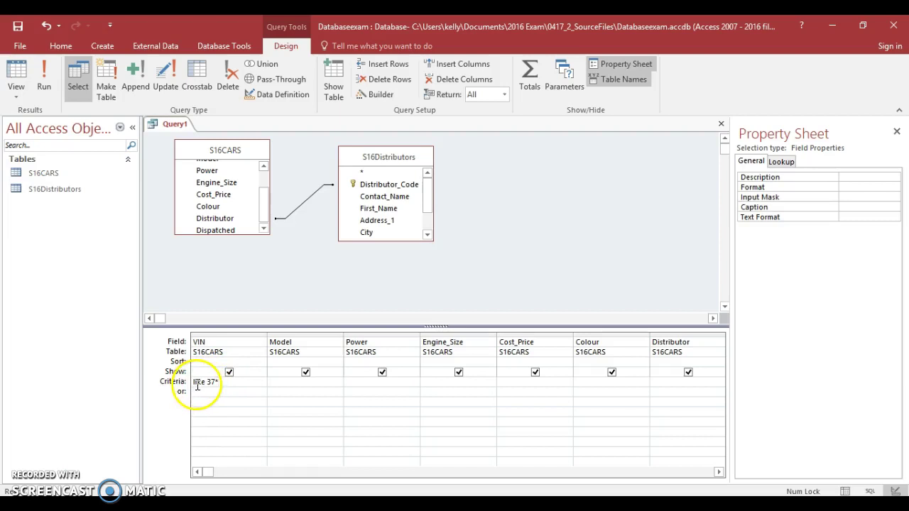
{"action": "key", "text": "BackSpace"}
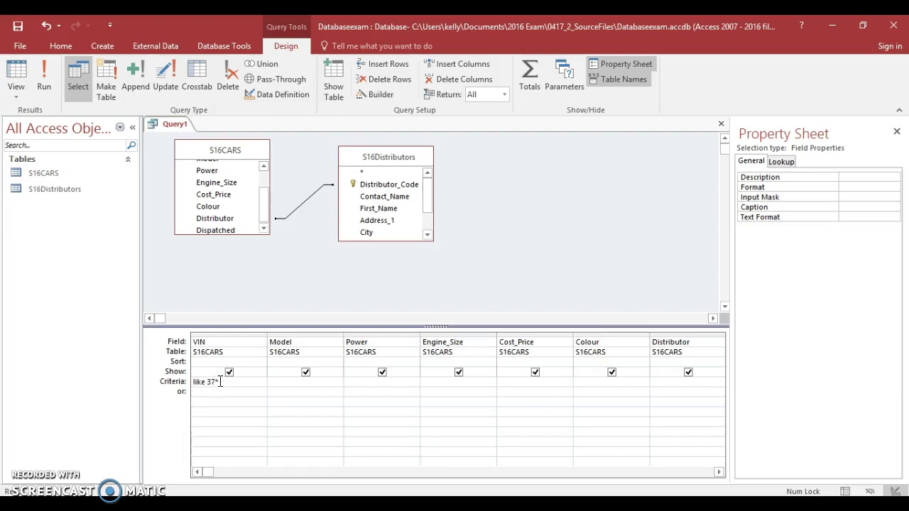
{"action": "left_click", "coordinate": [221, 382]}
- Check the Country requirement in the exam paper and add the Country field from S16Distributors to the query grid after Dispatched
{"action": "left_click", "coordinate": [198, 505]}
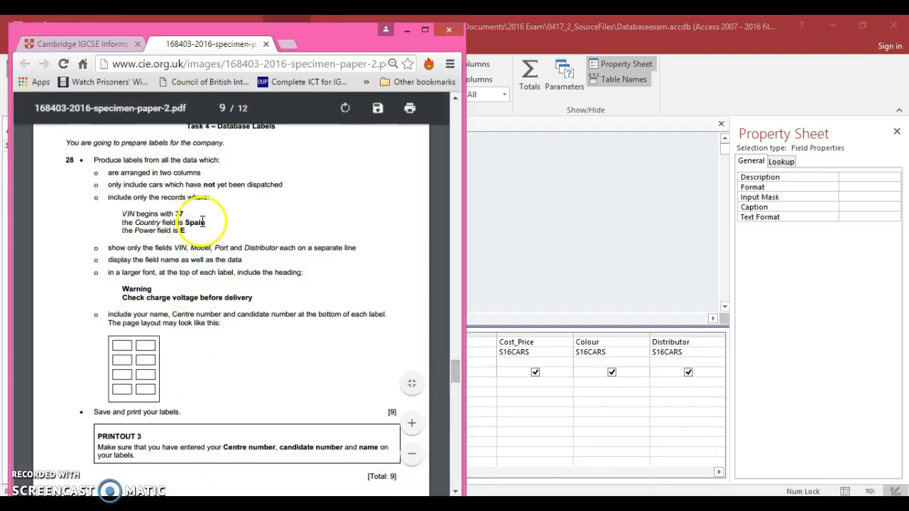
{"action": "left_click", "coordinate": [579, 397]}
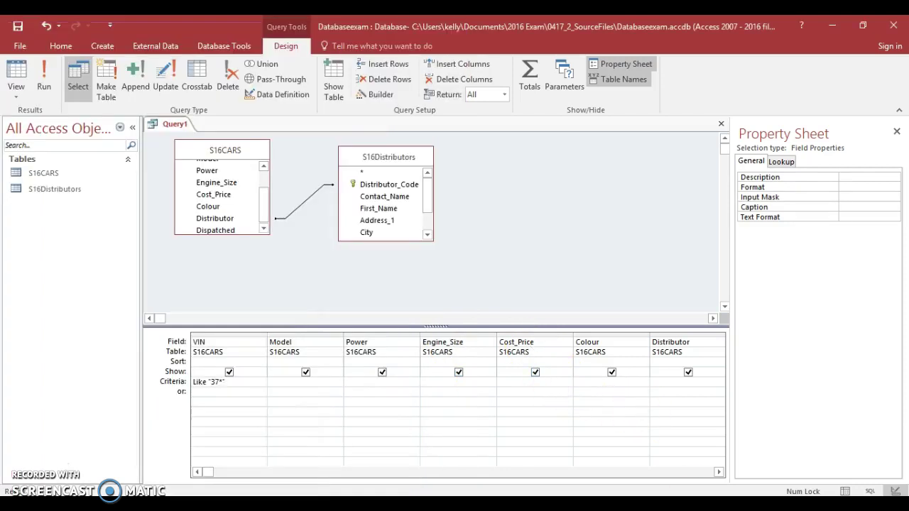
{"action": "left_click", "coordinate": [719, 471]}
{"action": "left_click", "coordinate": [719, 471]}
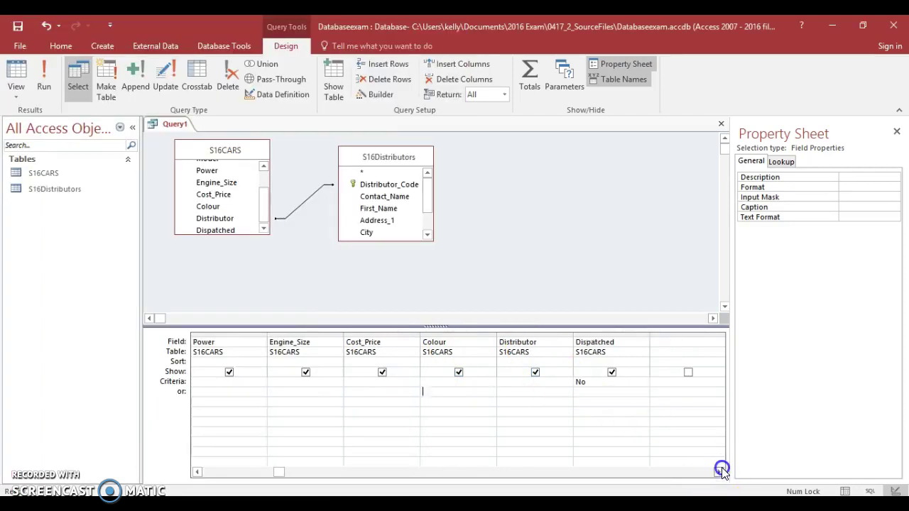
{"action": "left_click", "coordinate": [197, 472]}
{"action": "left_click", "coordinate": [196, 471]}
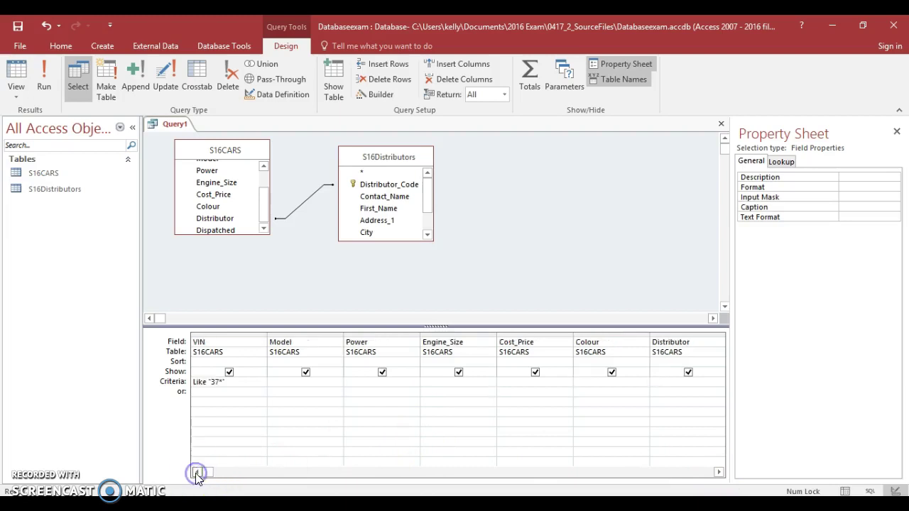
{"action": "left_click", "coordinate": [719, 471]}
{"action": "left_click", "coordinate": [719, 472]}
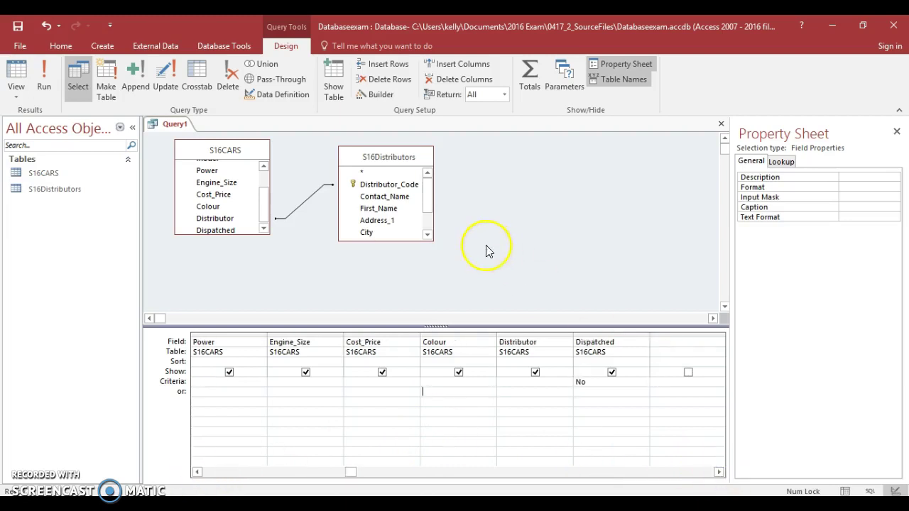
{"action": "left_click", "coordinate": [426, 235]}
{"action": "left_click", "coordinate": [427, 235]}
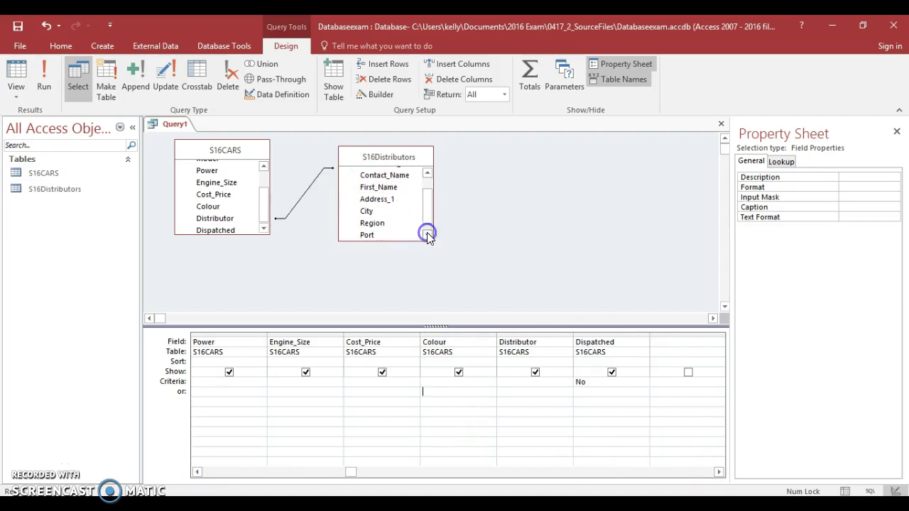
{"action": "left_click_drag", "start_coordinate": [427, 204], "coordinate": [671, 353]}
{"action": "left_click", "coordinate": [415, 238]}
- Turn off Show for the Country field and set its criterion to spain
{"action": "left_click", "coordinate": [664, 372]}
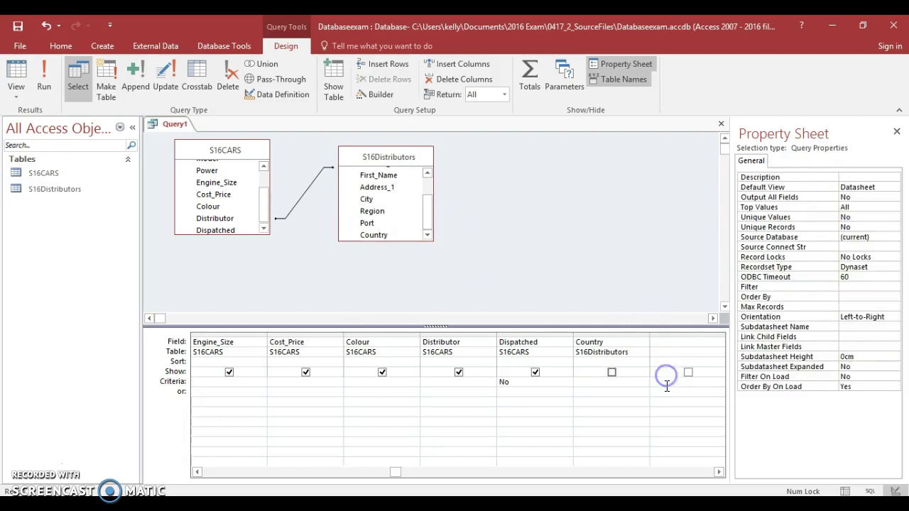
{"action": "left_click", "coordinate": [596, 386]}
{"action": "type", "text": "spain"}
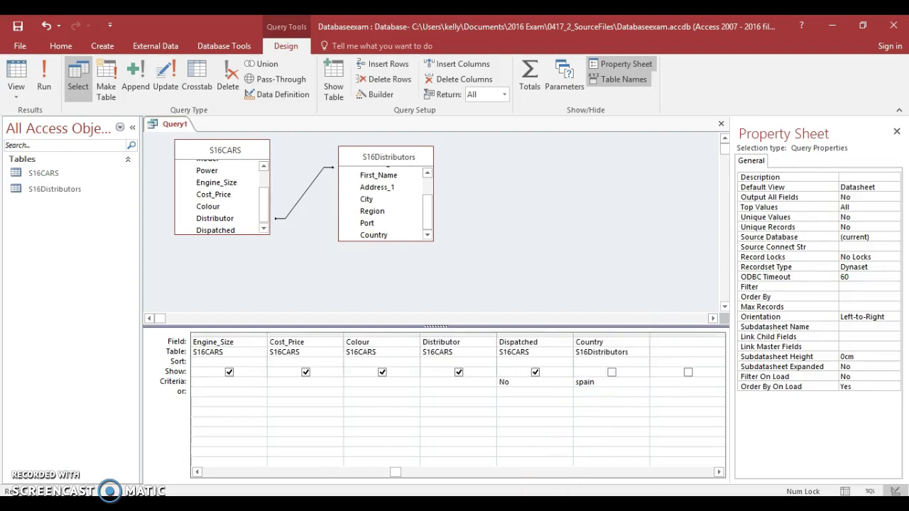
- Check the Power requirement in the exam paper and set the Engine_Size field's criterion to E
{"action": "key", "text": "alt+Tab"}
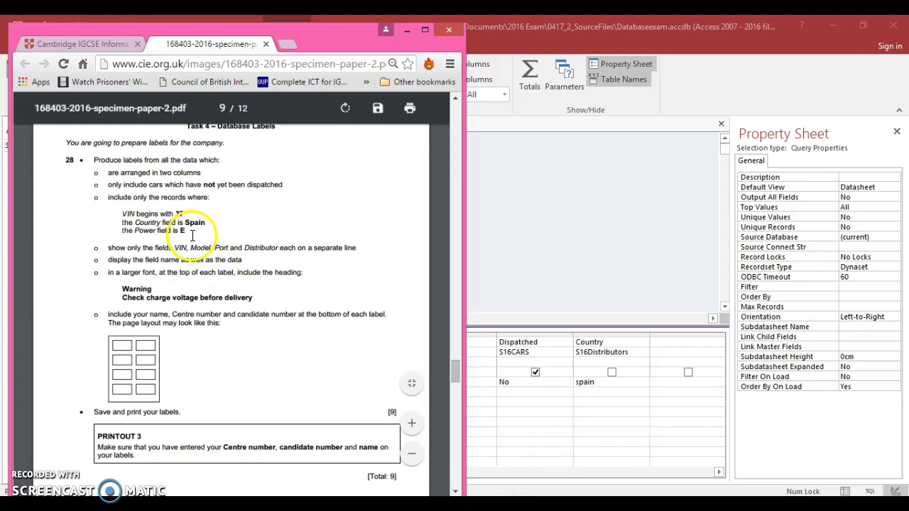
{"action": "left_click", "coordinate": [548, 418]}
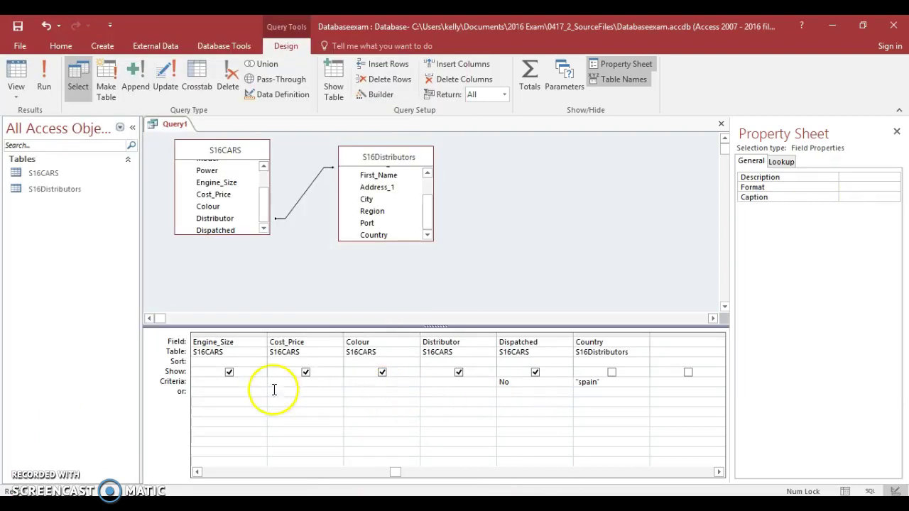
{"action": "left_click", "coordinate": [234, 381]}
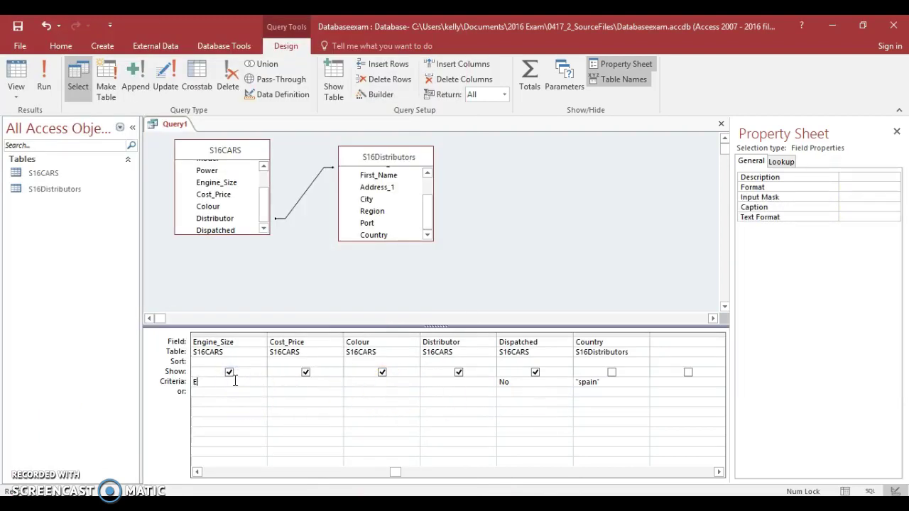
{"action": "type", "text": "E"}
{"action": "left_click", "coordinate": [281, 296]}
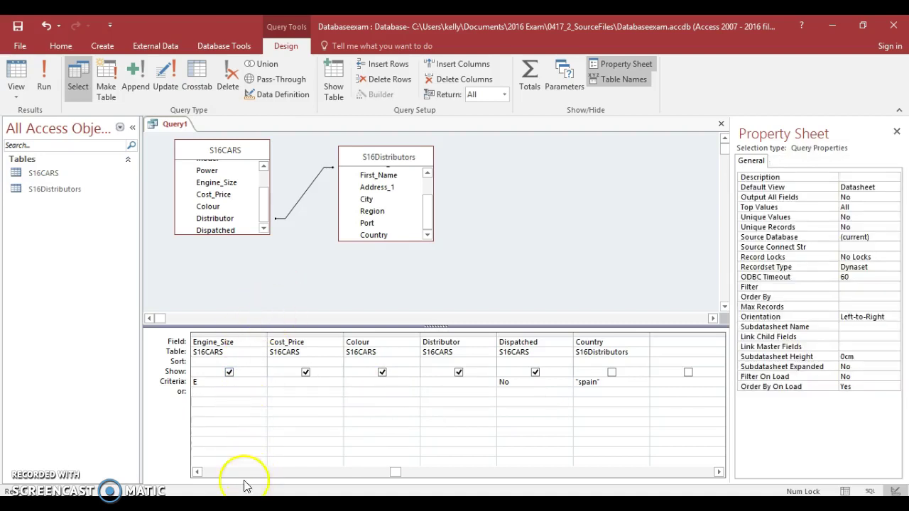
- Check which fields the exam paper wants shown and turn off Show for Dispatched, Colour, Cost_Price and Engine_Size
{"action": "left_click", "coordinate": [229, 501]}
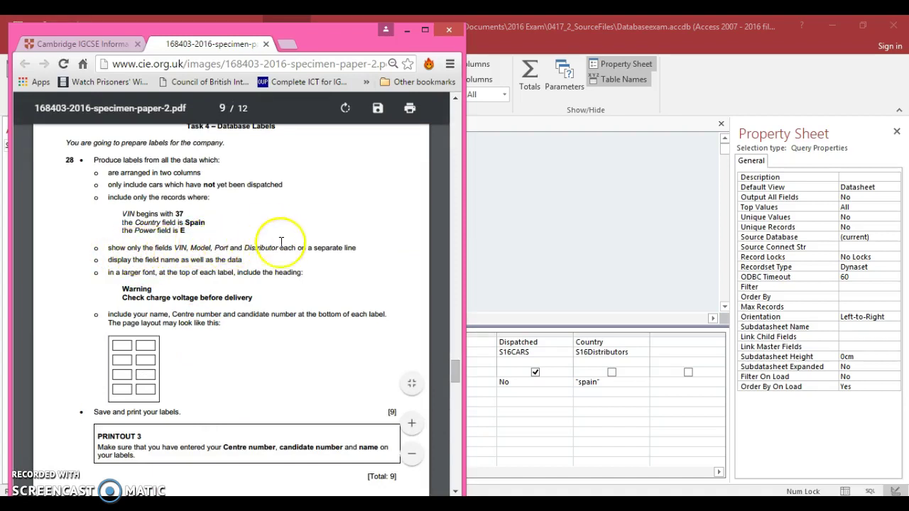
{"action": "left_click", "coordinate": [527, 268]}
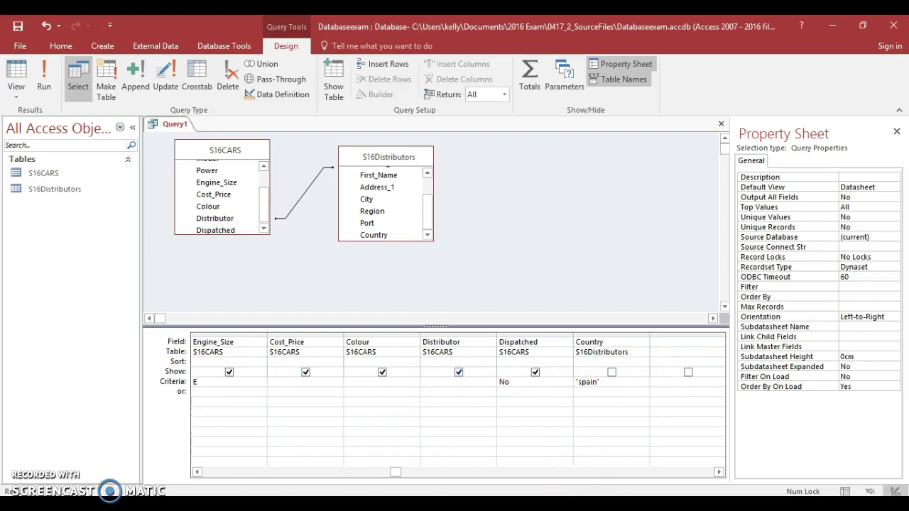
{"action": "left_click", "coordinate": [600, 505]}
{"action": "left_click", "coordinate": [601, 506]}
{"action": "key", "text": "alt+Tab"}
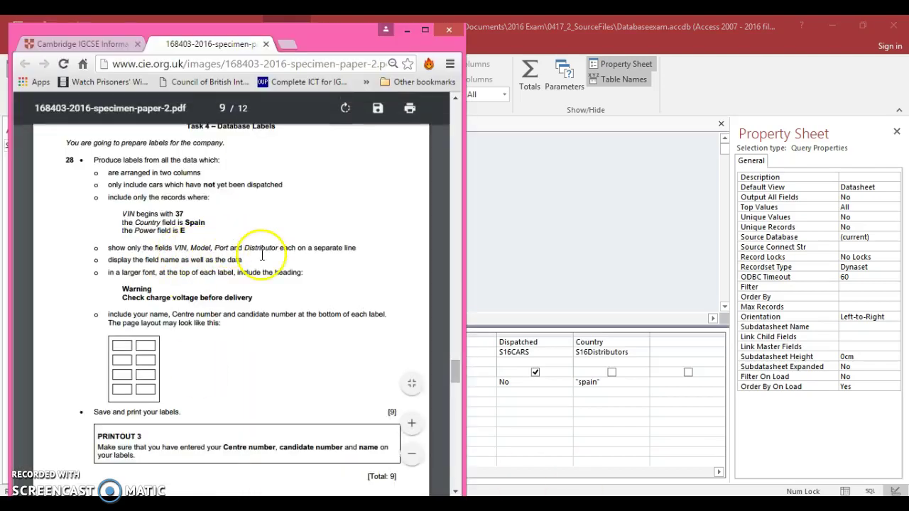
{"action": "left_click", "coordinate": [576, 229]}
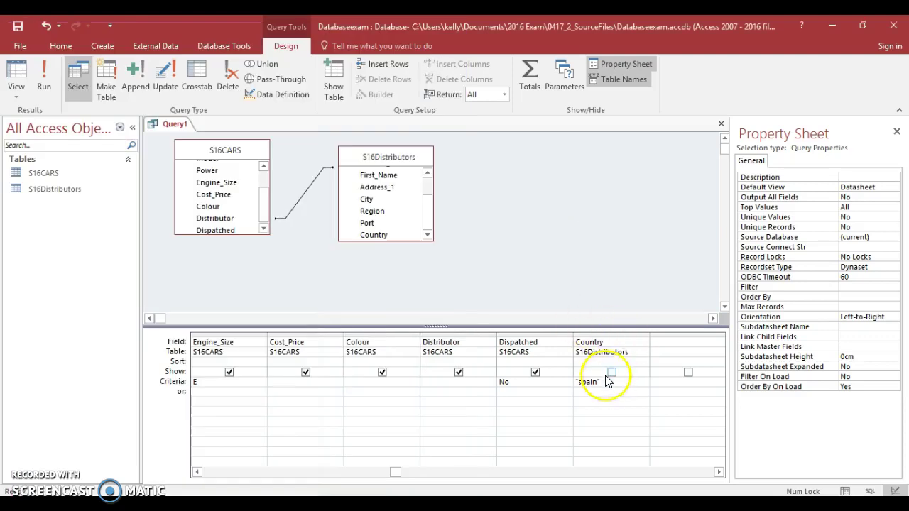
{"action": "left_click", "coordinate": [535, 372]}
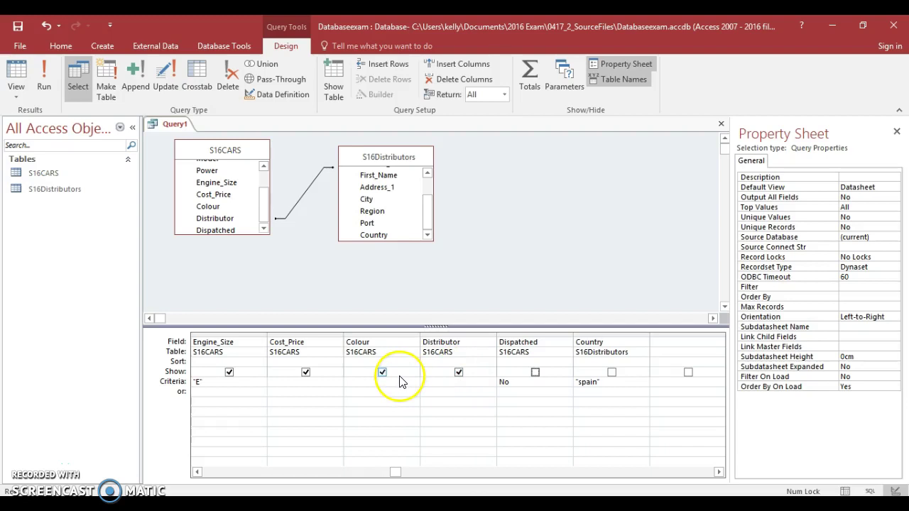
{"action": "left_click", "coordinate": [382, 372]}
{"action": "left_click", "coordinate": [305, 373]}
{"action": "left_click", "coordinate": [229, 373]}
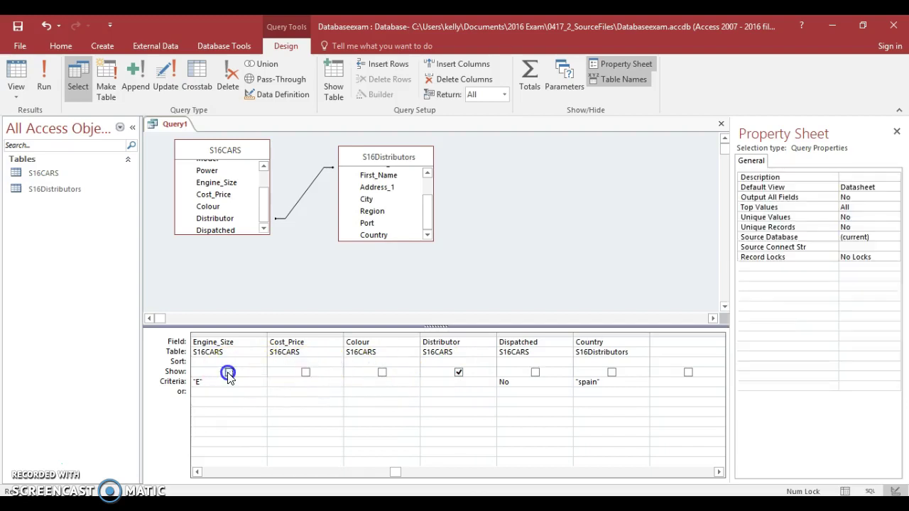
- Recheck the exam paper's list of fields to show and turn off Show for the Power field
{"action": "left_click", "coordinate": [197, 472]}
{"action": "left_click", "coordinate": [197, 472]}
{"action": "left_click", "coordinate": [197, 473]}
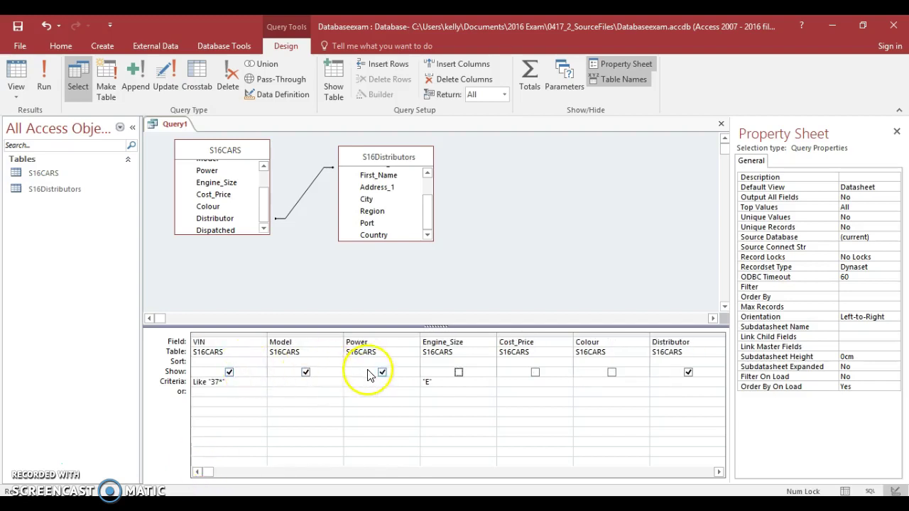
{"action": "key", "text": "alt+Tab"}
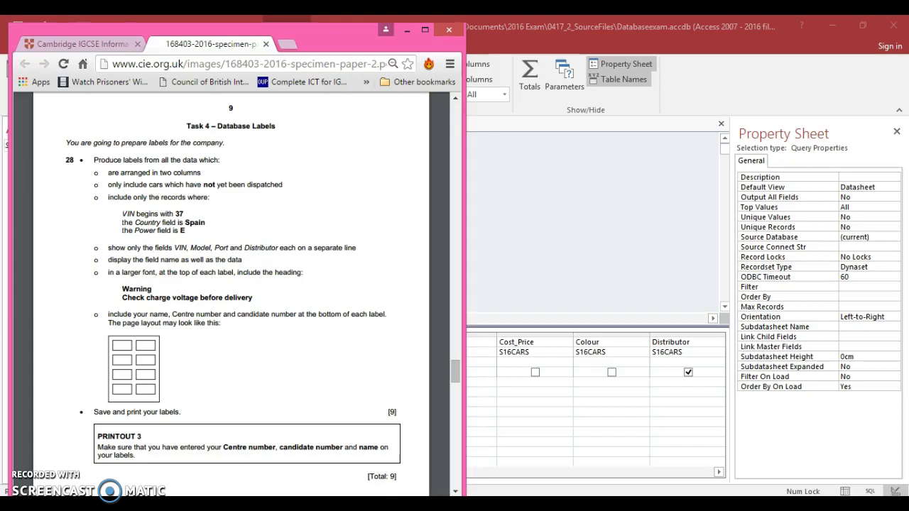
{"action": "key", "text": "alt+Tab"}
{"action": "left_click", "coordinate": [382, 374]}
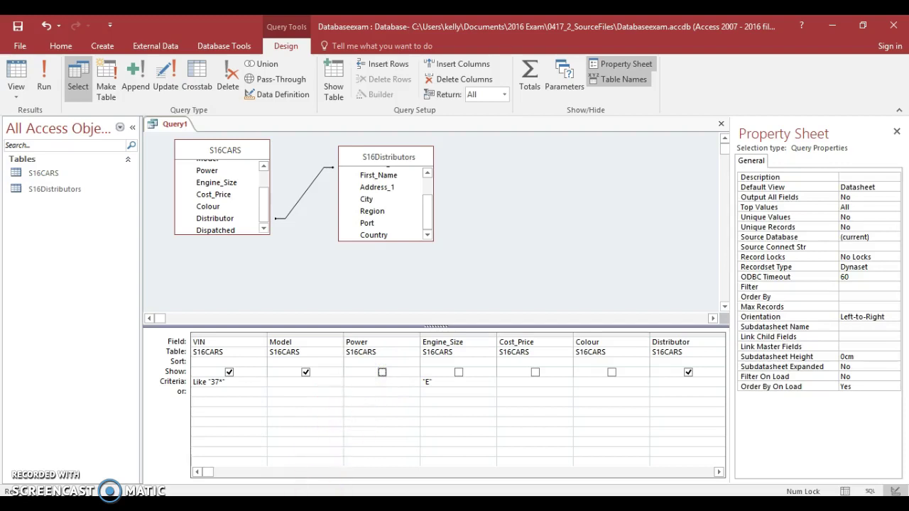
- Check the exam paper's required fields and add the Port field from S16Distributors to the query grid after Country
{"action": "key", "text": "alt+Tab"}
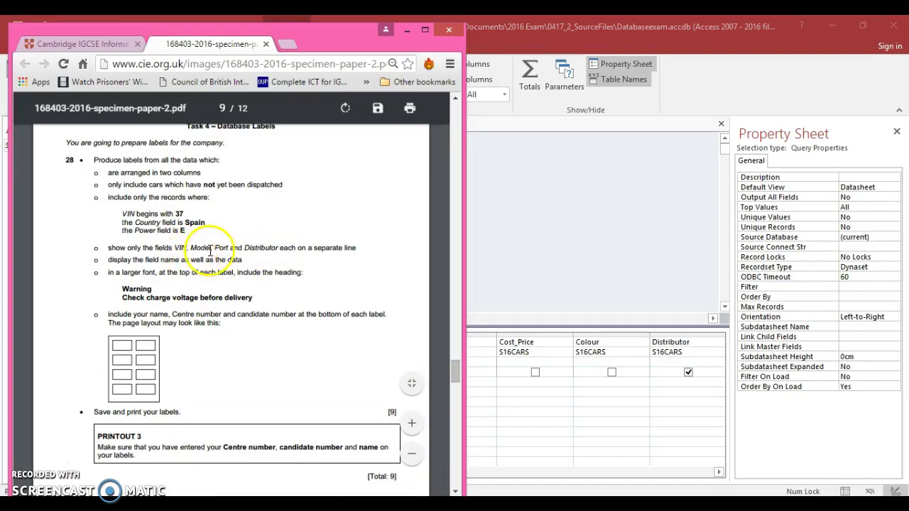
{"action": "left_click", "coordinate": [545, 217]}
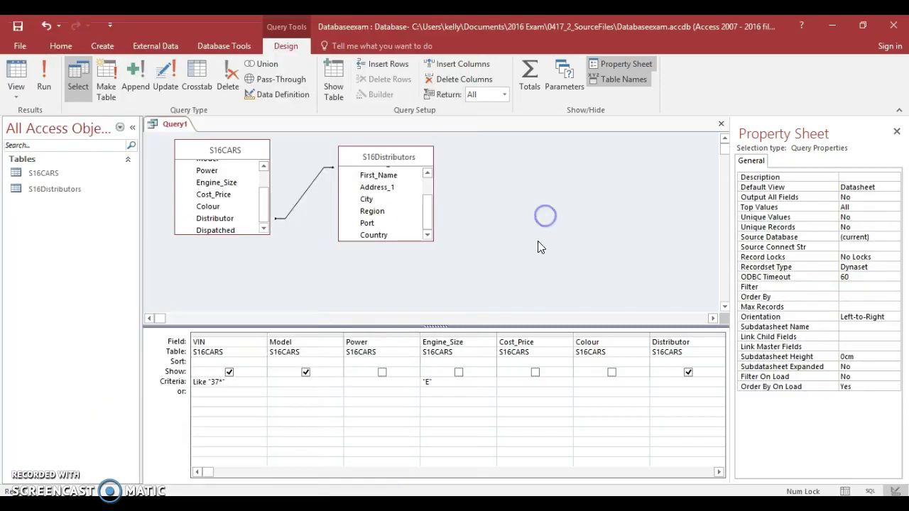
{"action": "left_click", "coordinate": [719, 472]}
{"action": "left_click", "coordinate": [720, 472]}
{"action": "left_click", "coordinate": [719, 471]}
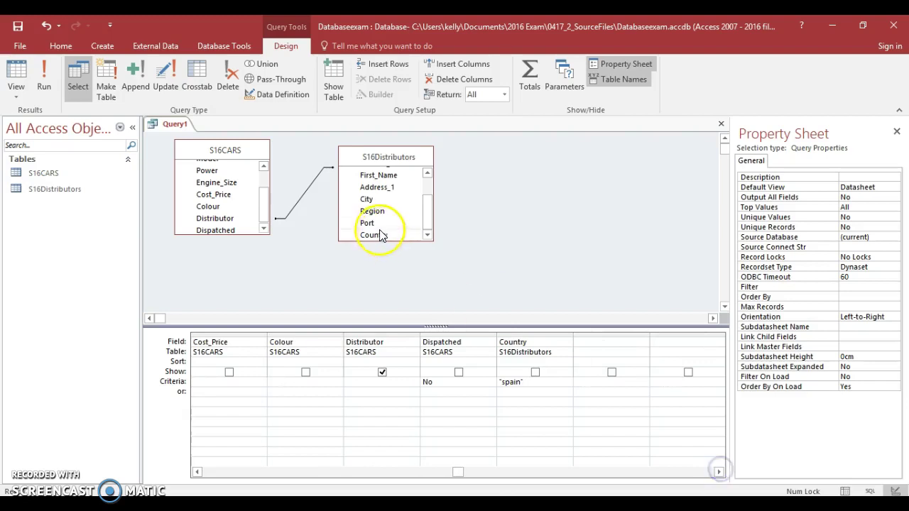
{"action": "left_click", "coordinate": [370, 225]}
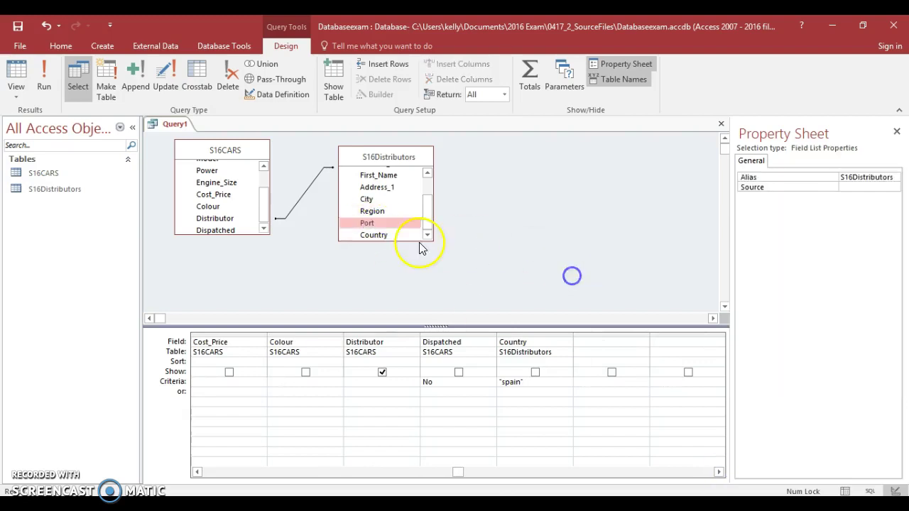
{"action": "left_click_drag", "start_coordinate": [370, 224], "coordinate": [593, 346]}
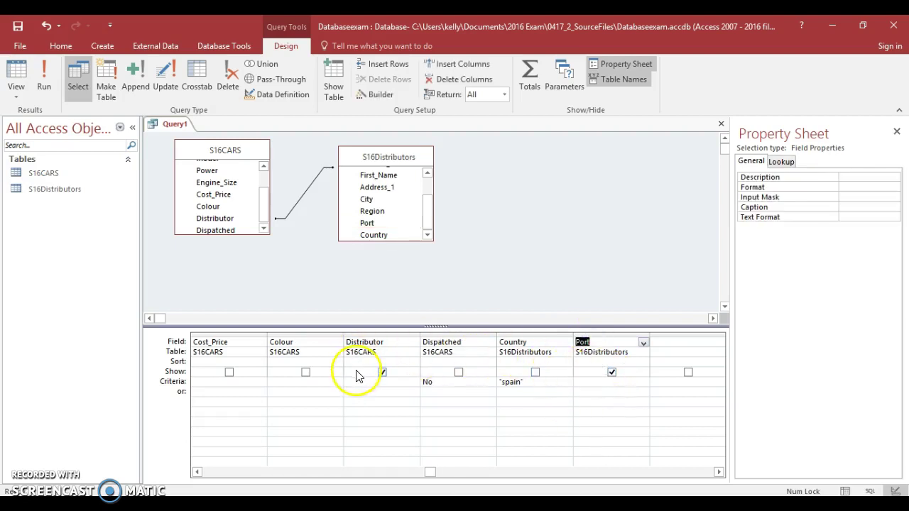
- Run the query to view its results and return to Design view
{"action": "left_click", "coordinate": [197, 472]}
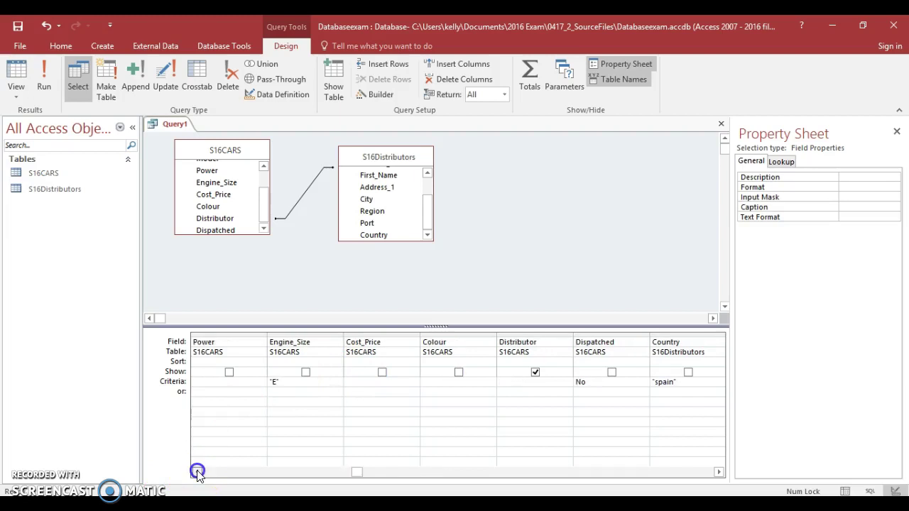
{"action": "left_click", "coordinate": [197, 472]}
{"action": "left_click", "coordinate": [197, 472]}
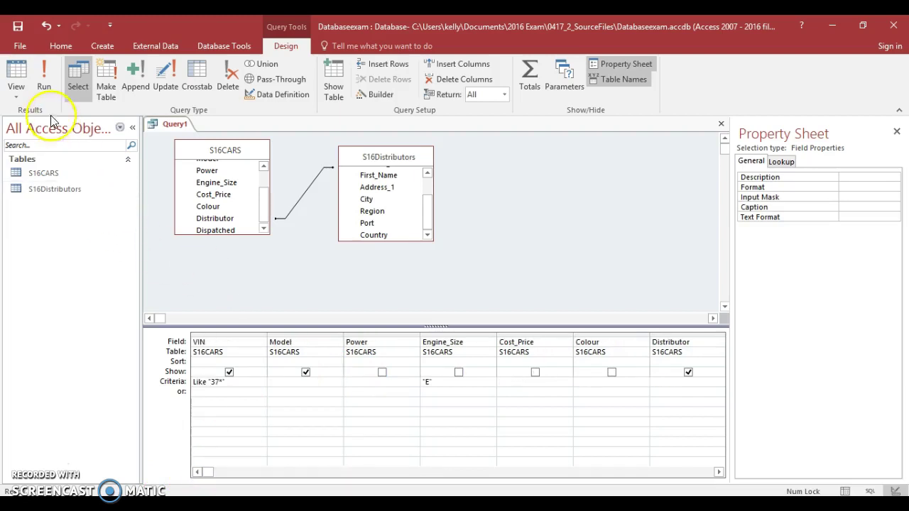
{"action": "left_click", "coordinate": [47, 88]}
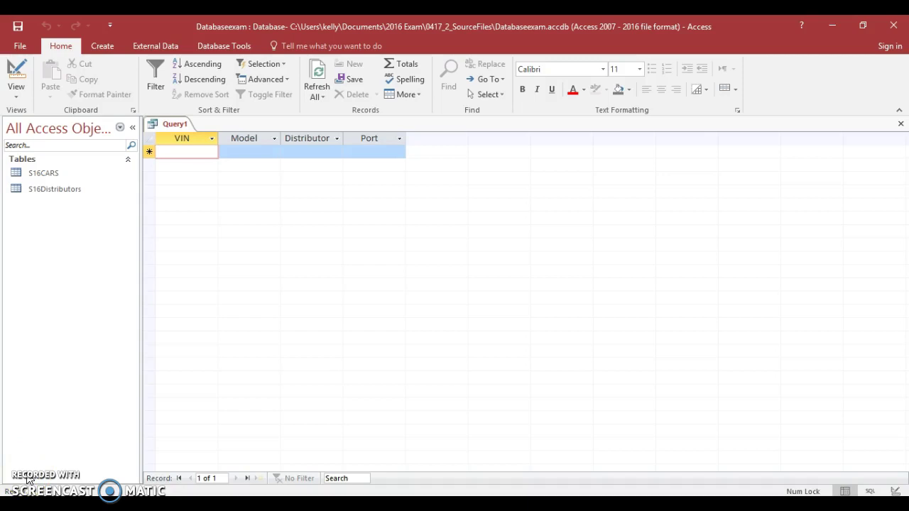
{"action": "left_click", "coordinate": [229, 372]}
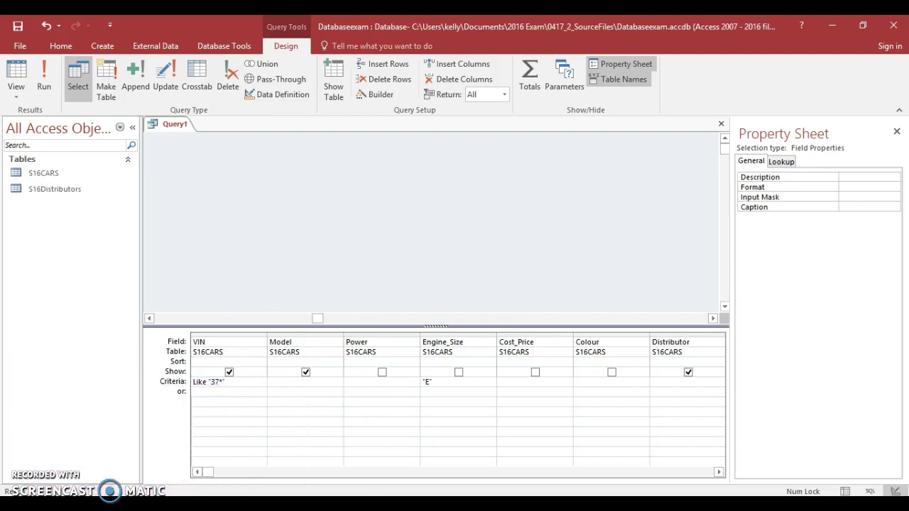
- Check the criteria in the exam paper, clear the Engine_Size criterion and set the Power field's criterion to E
{"action": "left_click", "coordinate": [603, 504]}
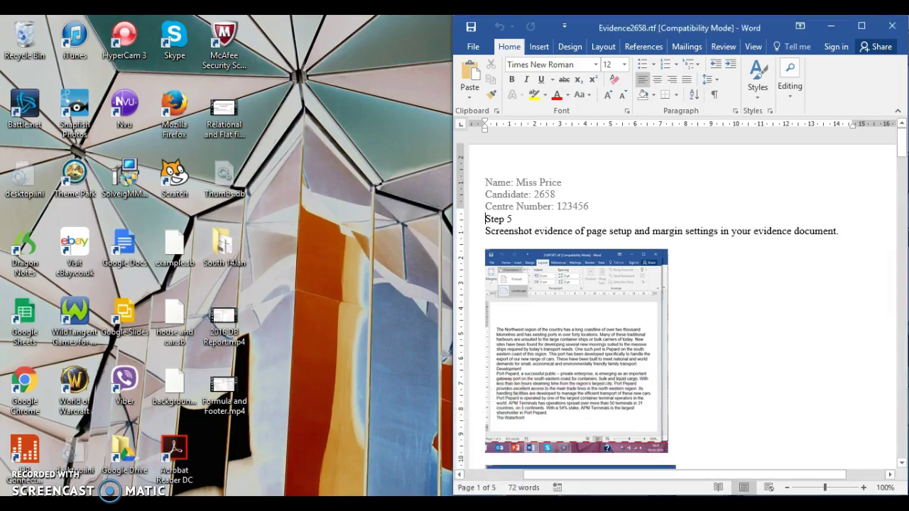
{"action": "left_click", "coordinate": [604, 504]}
{"action": "left_click", "coordinate": [231, 504]}
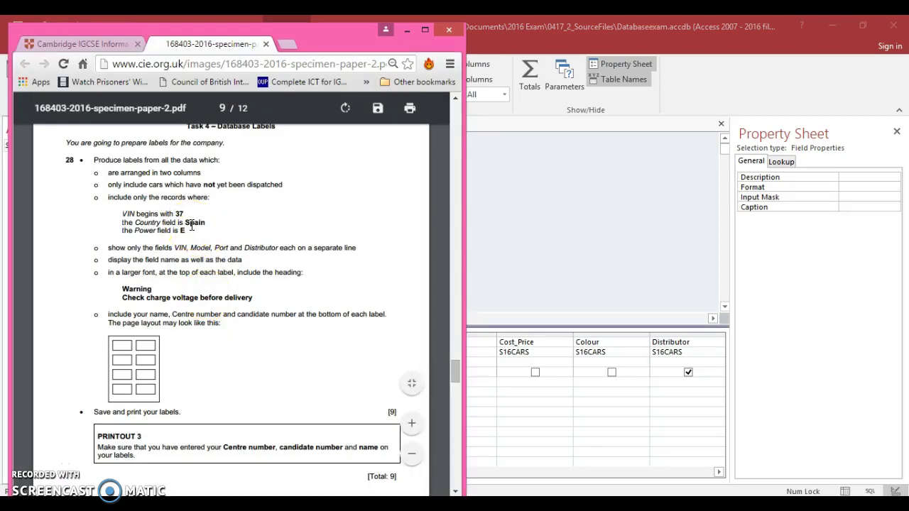
{"action": "left_click", "coordinate": [604, 250]}
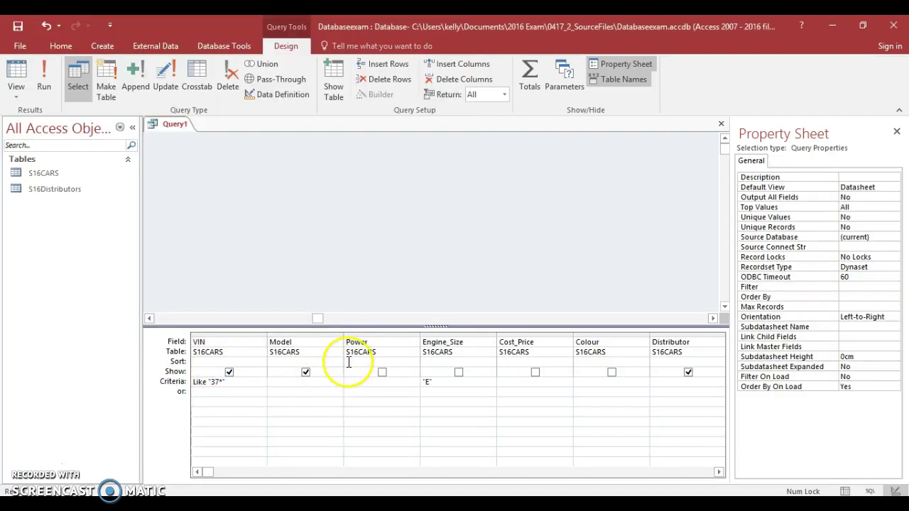
{"action": "left_click", "coordinate": [437, 380]}
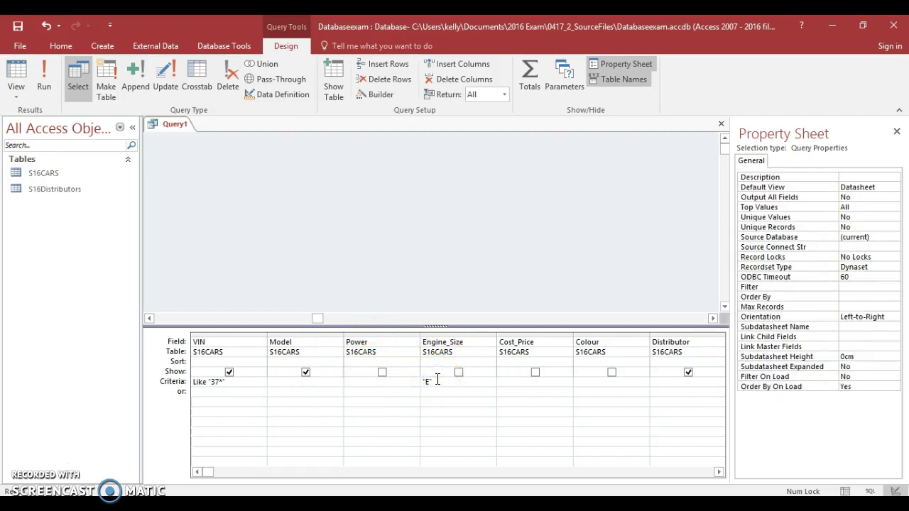
{"action": "left_click", "coordinate": [388, 382]}
{"action": "type", "text": "E"}
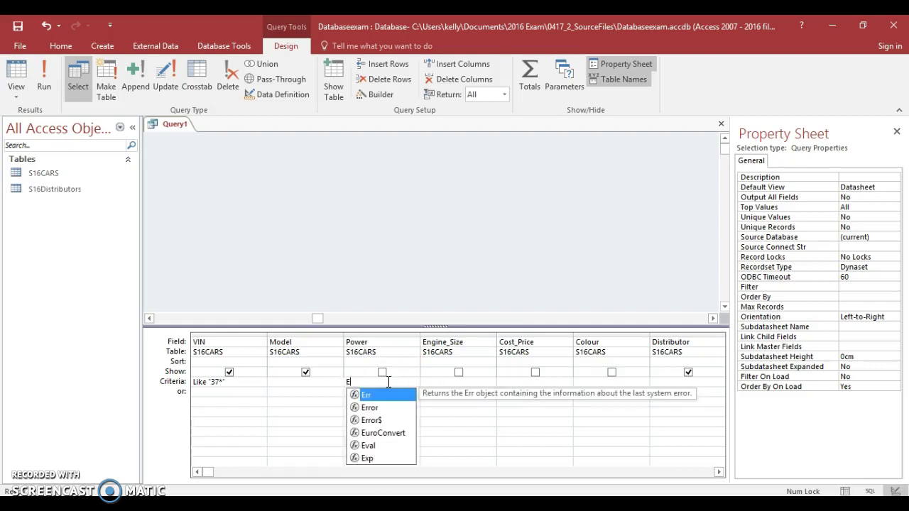
{"action": "left_click", "coordinate": [372, 238]}
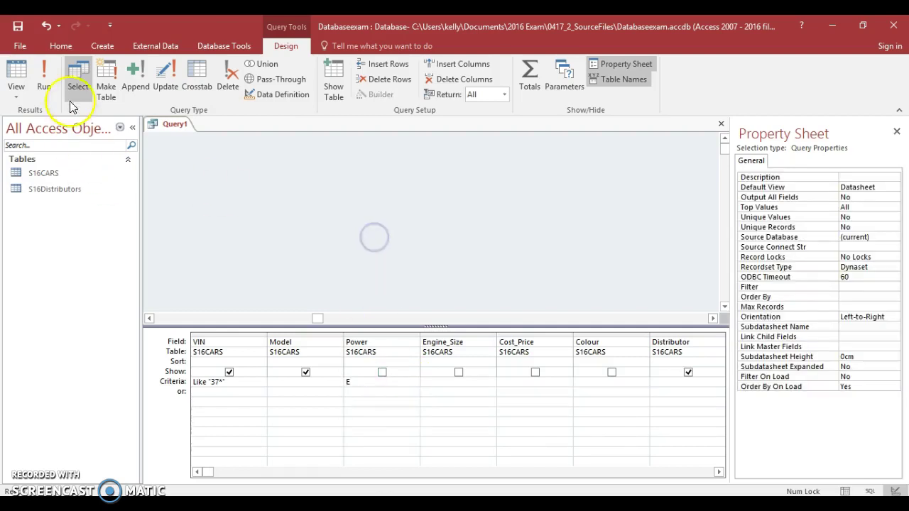
- Run the query again, return to Design view and review the label requirements in the exam paper
{"action": "left_click", "coordinate": [43, 87]}
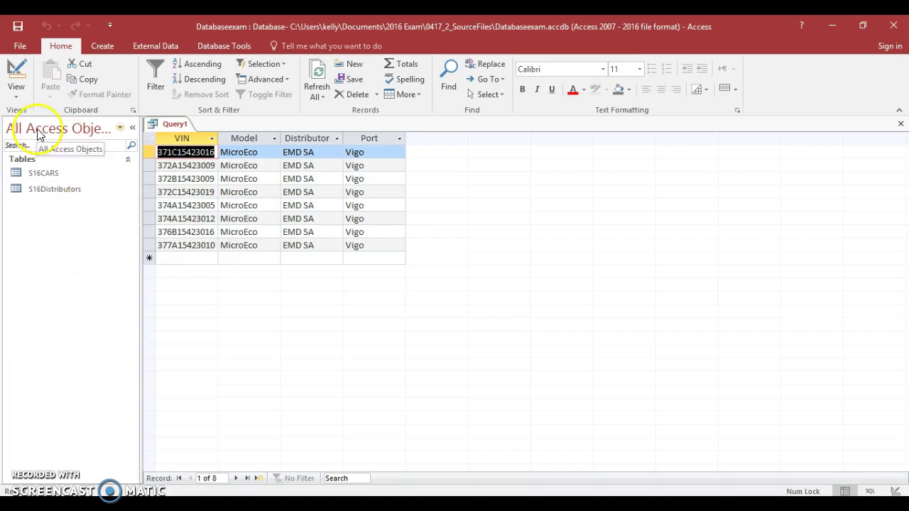
{"action": "left_click", "coordinate": [19, 86]}
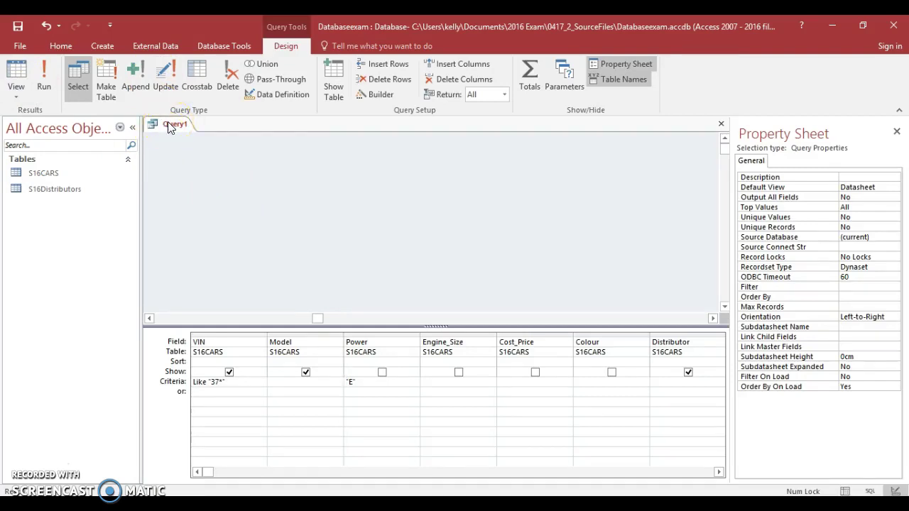
{"action": "left_click", "coordinate": [195, 381]}
{"action": "left_click", "coordinate": [230, 503]}
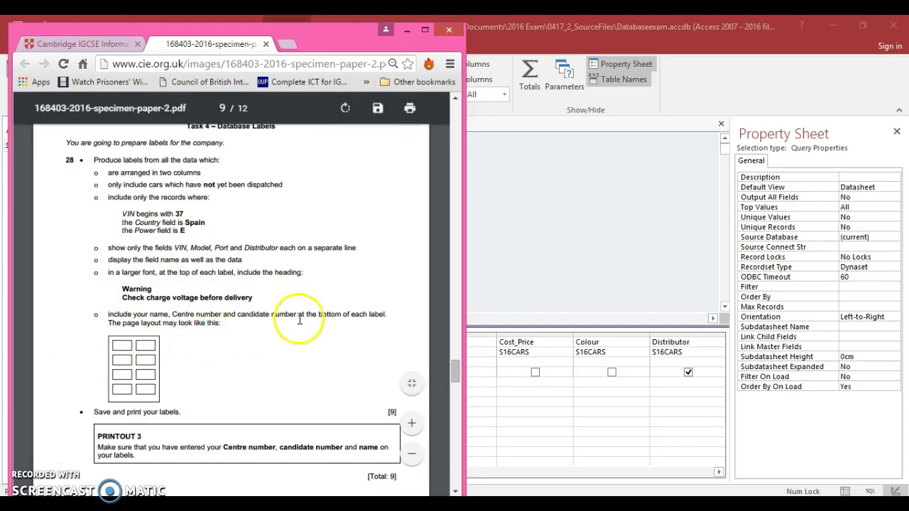
{"action": "left_click", "coordinate": [507, 219]}
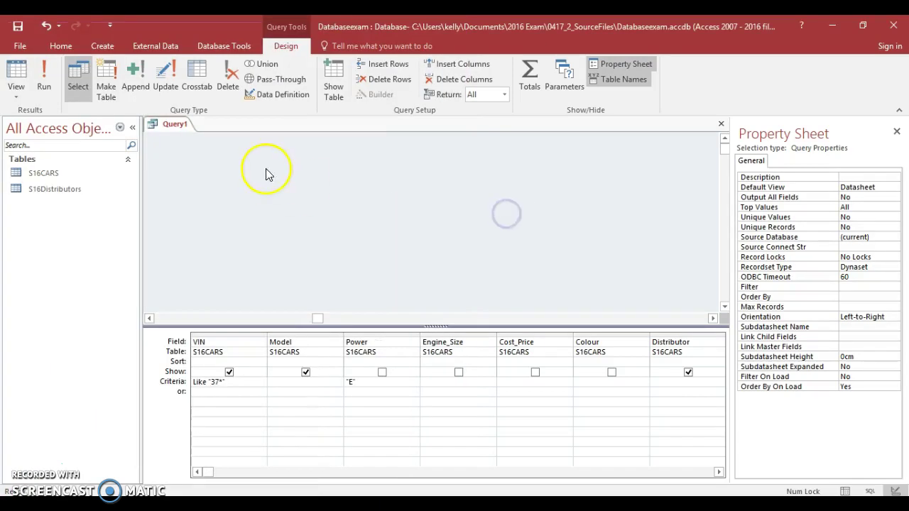
- Save the query as QRY_Data Labels and close it
{"action": "right_click", "coordinate": [178, 130]}
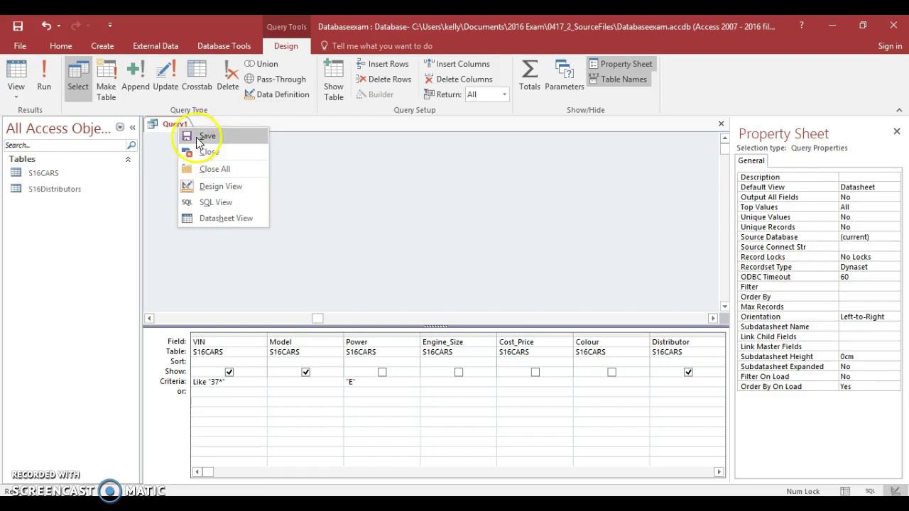
{"action": "left_click", "coordinate": [204, 136]}
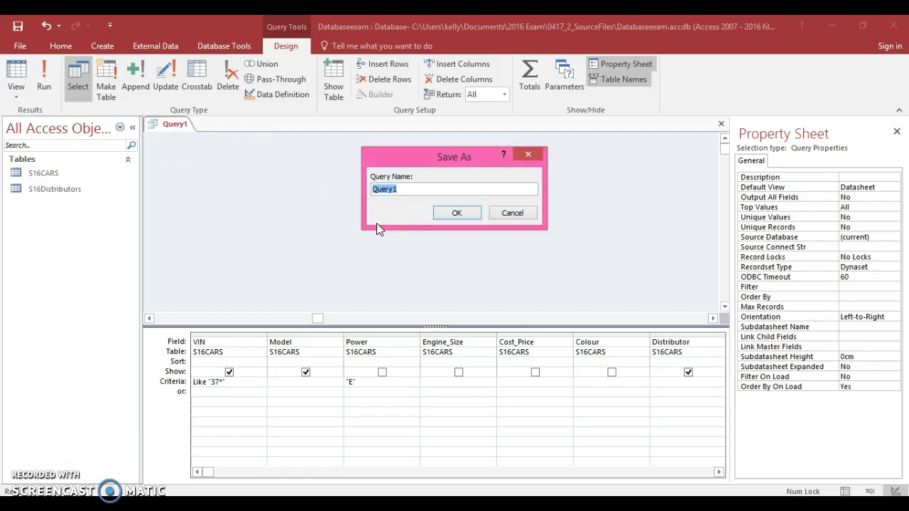
{"action": "type", "text": "QRY_Data Labels"}
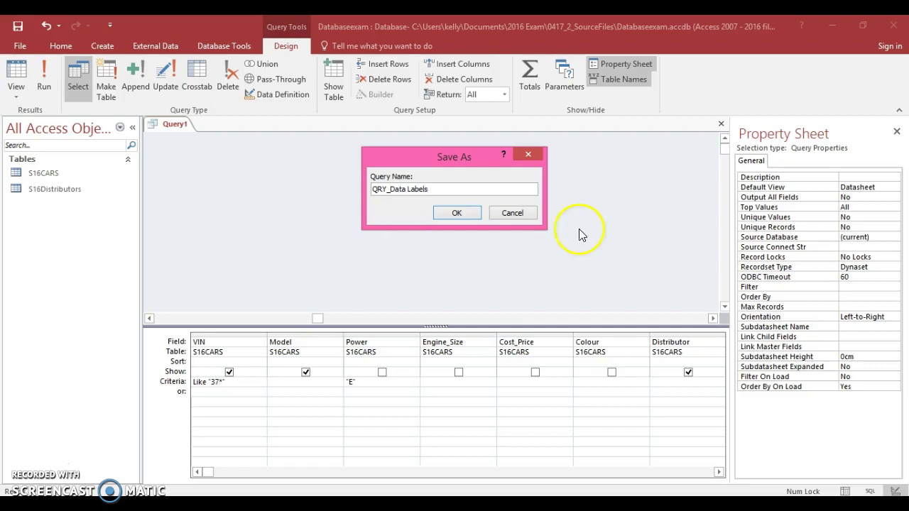
{"action": "left_click", "coordinate": [457, 213]}
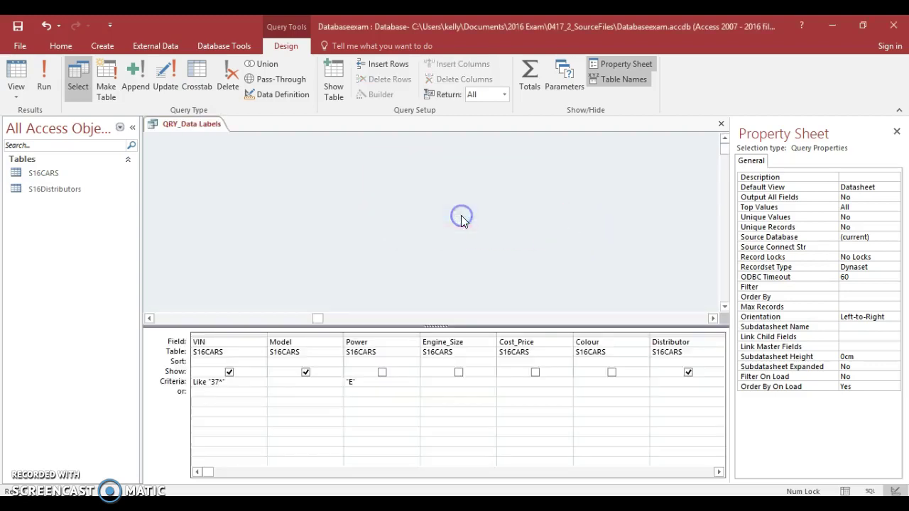
{"action": "right_click", "coordinate": [181, 128]}
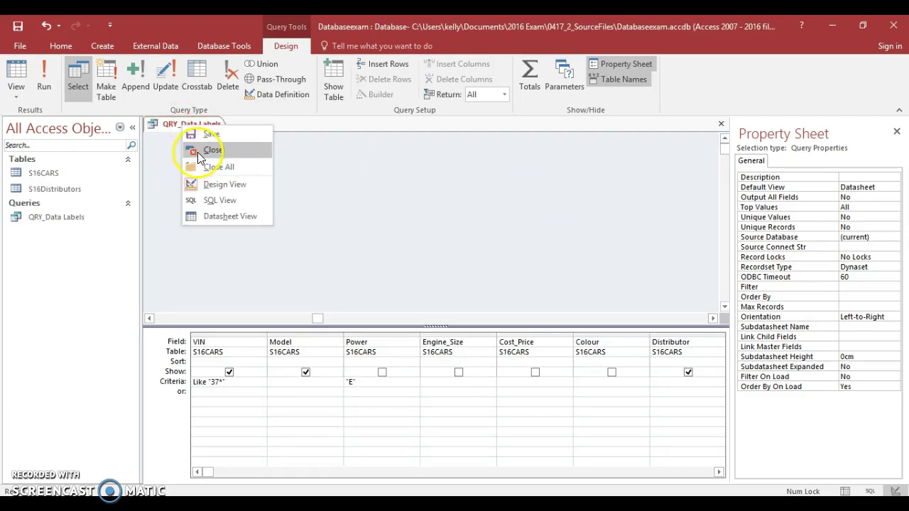
{"action": "left_click", "coordinate": [199, 151]}
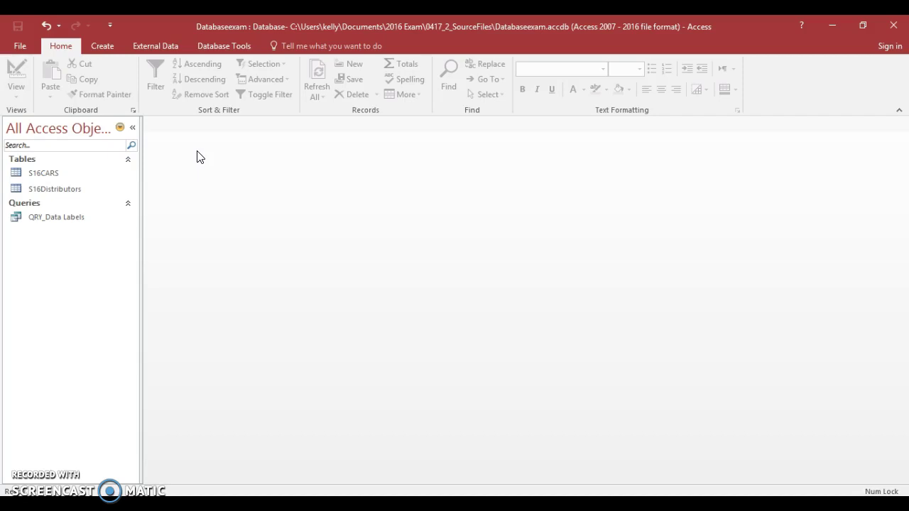
- Start the Label Wizard from QRY_Data Labels, accepting the two-across Avery C2166 labels and light 8-point Arial text
{"action": "left_click", "coordinate": [111, 44]}
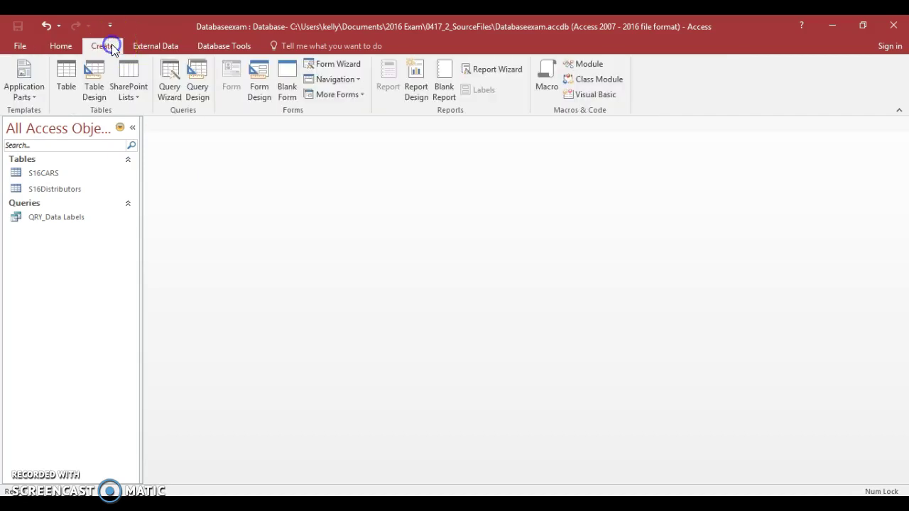
{"action": "left_click", "coordinate": [479, 93]}
{"action": "left_click", "coordinate": [56, 219]}
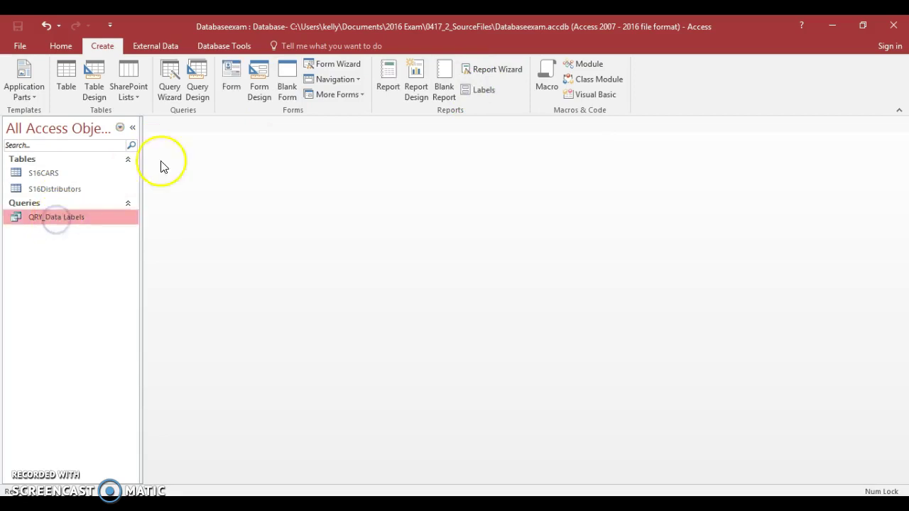
{"action": "left_click", "coordinate": [481, 90]}
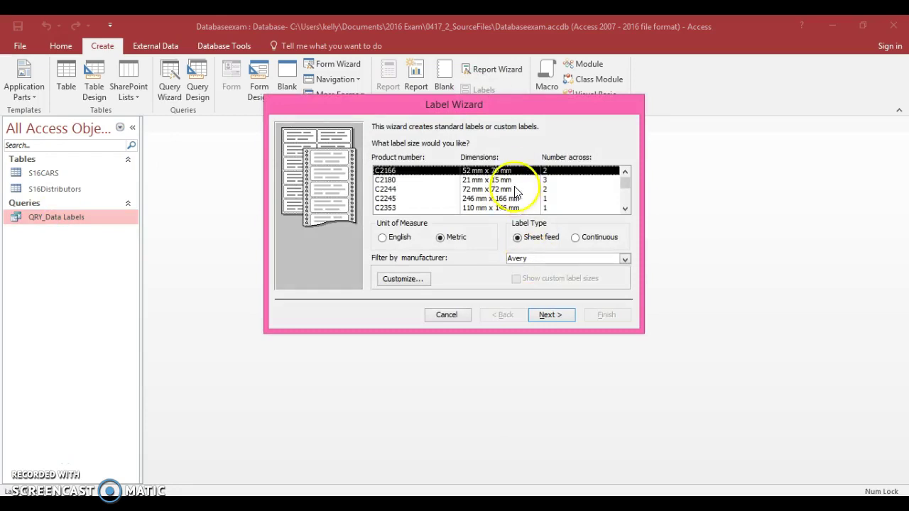
{"action": "left_click", "coordinate": [554, 317]}
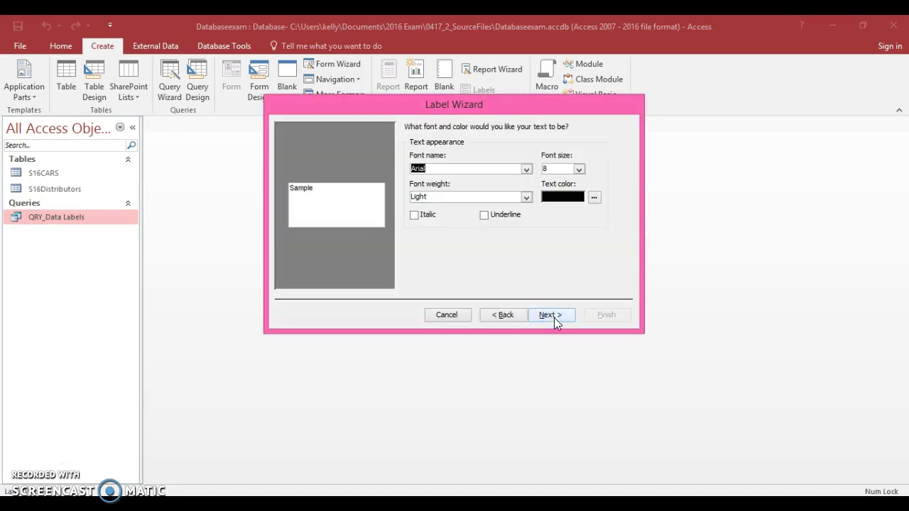
{"action": "left_click", "coordinate": [553, 318]}
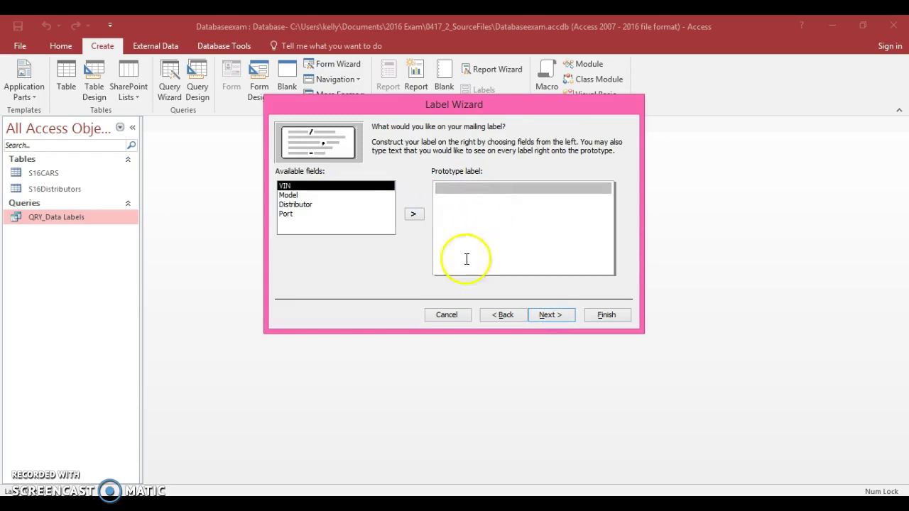
- Check the exam paper's field requirements and build the prototype label's first two lines as VIN: {VIN} and Model: {Model}
{"action": "left_click", "coordinate": [234, 480]}
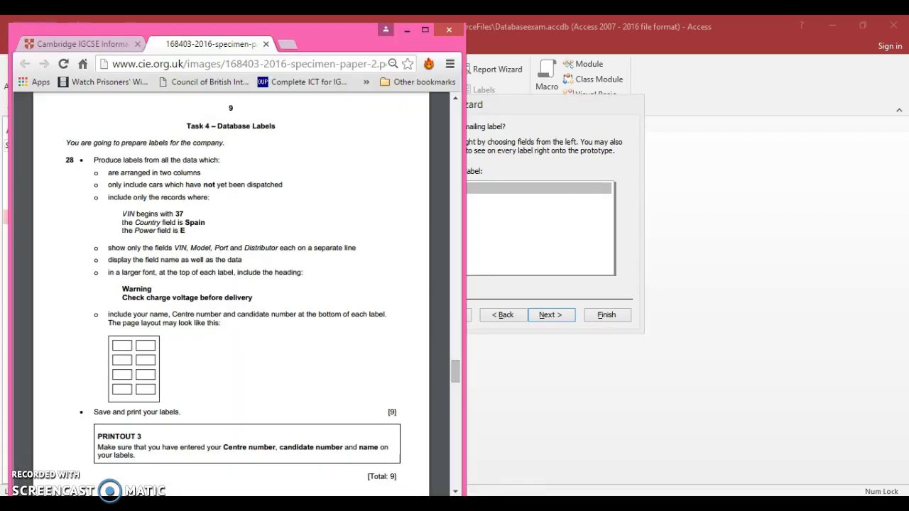
{"action": "left_click", "coordinate": [201, 261]}
{"action": "left_click", "coordinate": [503, 244]}
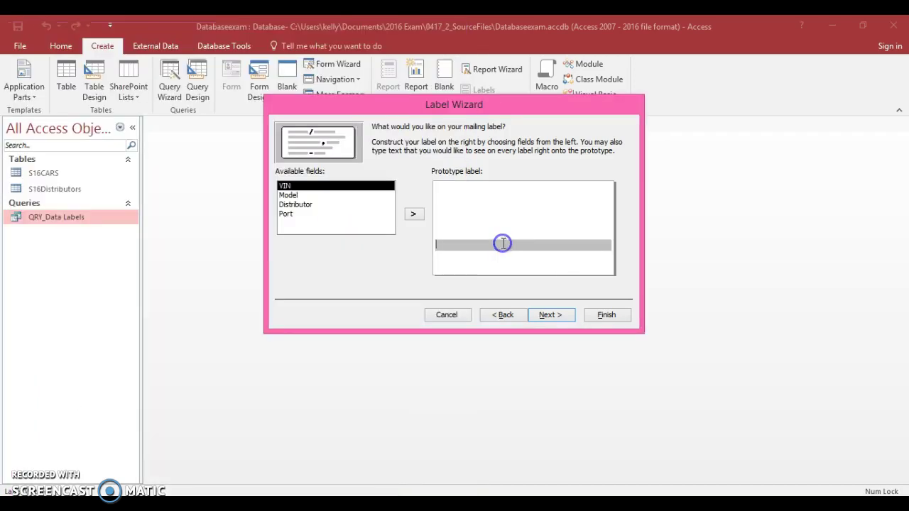
{"action": "left_click", "coordinate": [440, 188]}
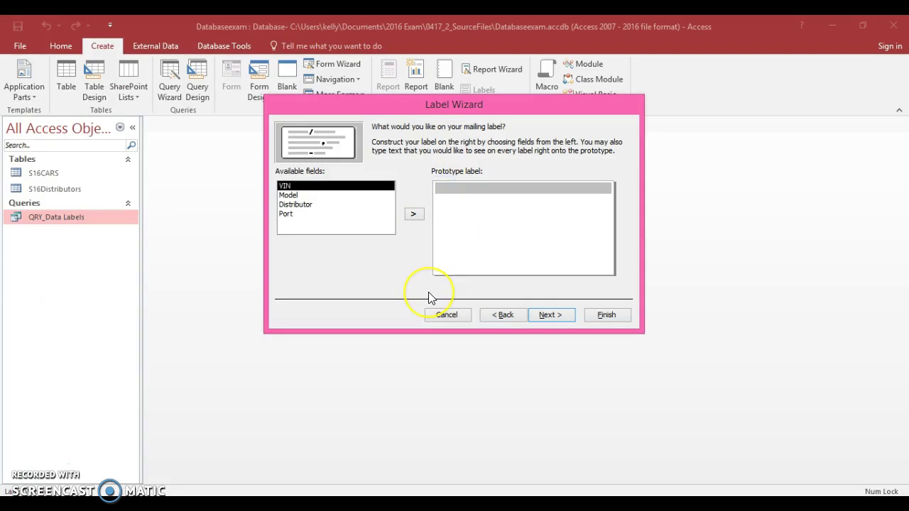
{"action": "type", "text": "VIN:"}
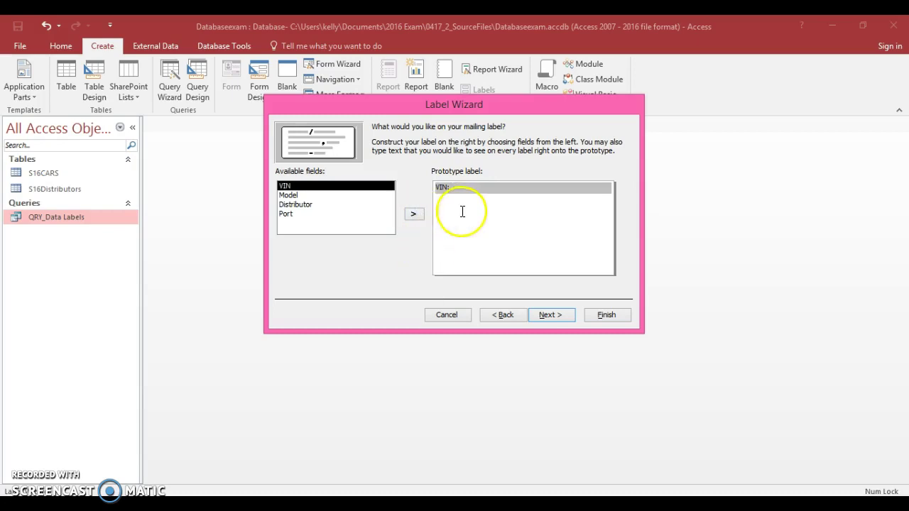
{"action": "left_click", "coordinate": [414, 214]}
{"action": "key", "text": "Return"}
{"action": "type", "text": "Model"}
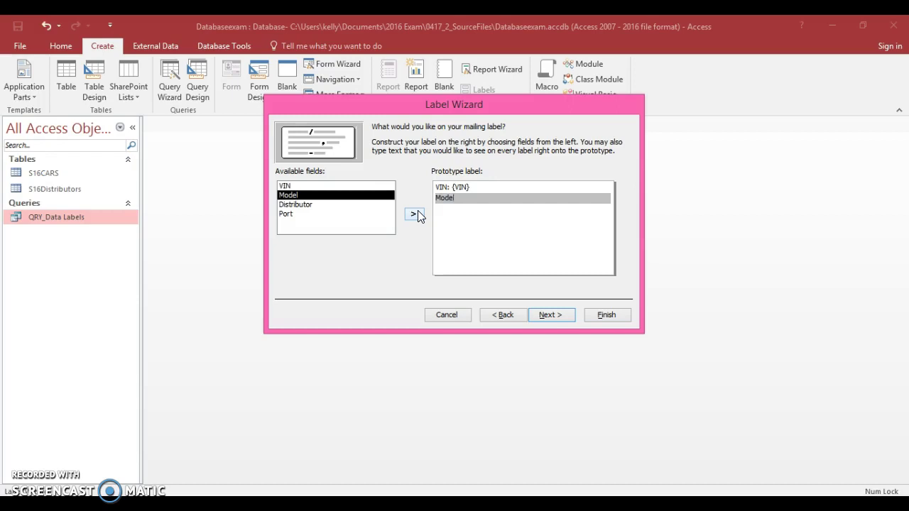
{"action": "type", "text": ":"}
{"action": "left_click", "coordinate": [414, 214]}
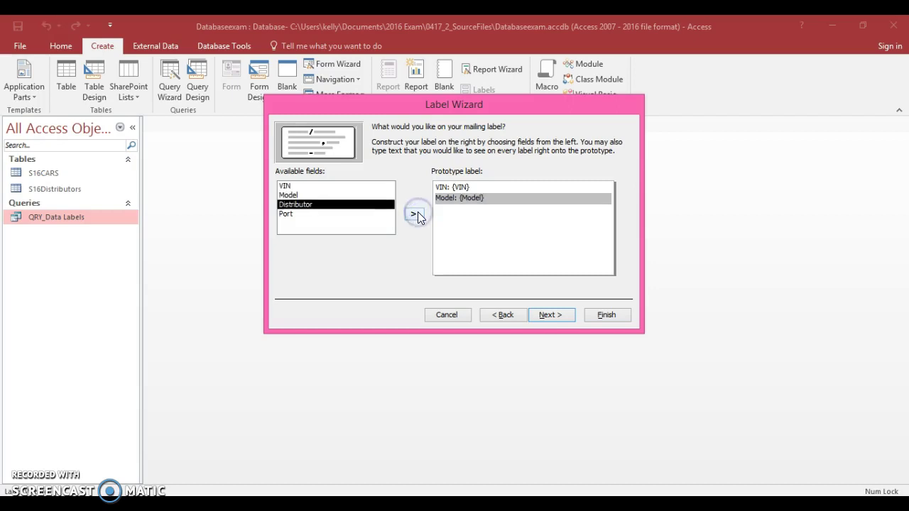
- Add the lines Distributor: {Distributor} and Port: {Port} below Model on the prototype label
{"action": "key", "text": "Return"}
{"action": "type", "text": "Dis"}
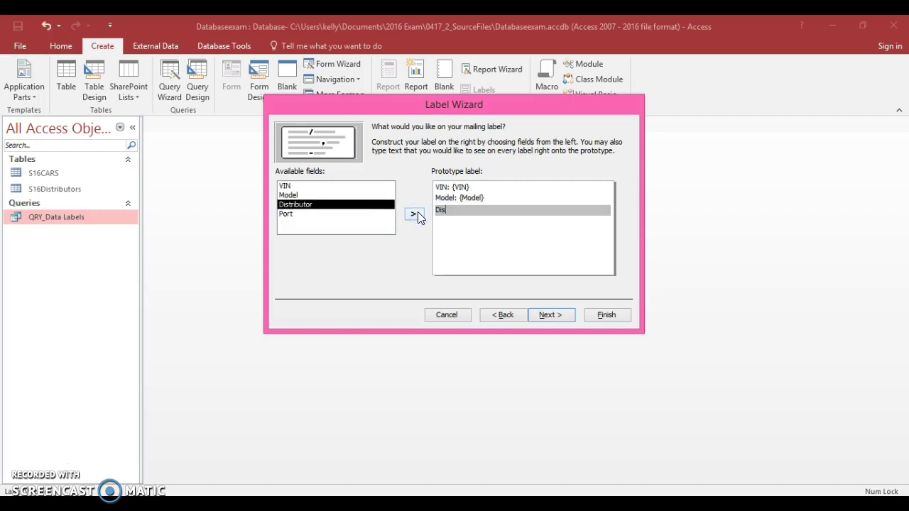
{"action": "type", "text": "tributor:"}
{"action": "left_click", "coordinate": [418, 214]}
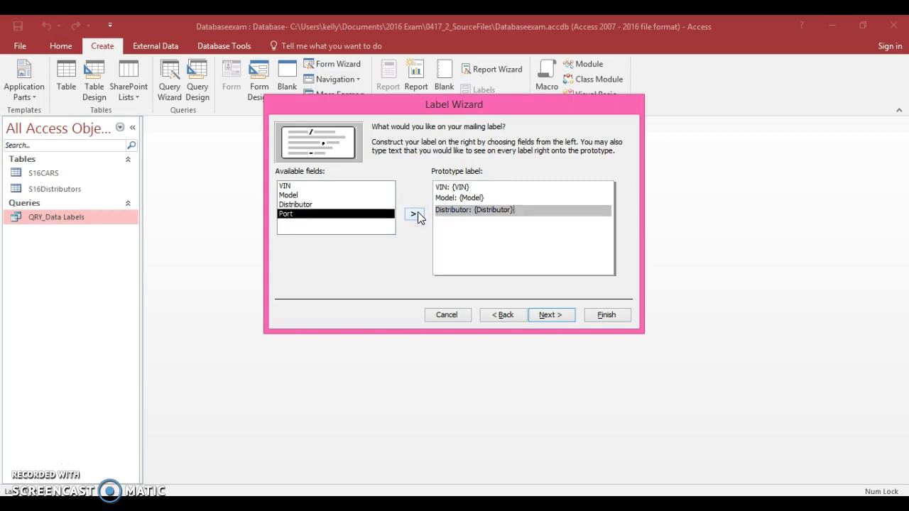
{"action": "key", "text": "Return"}
{"action": "type", "text": "Port:"}
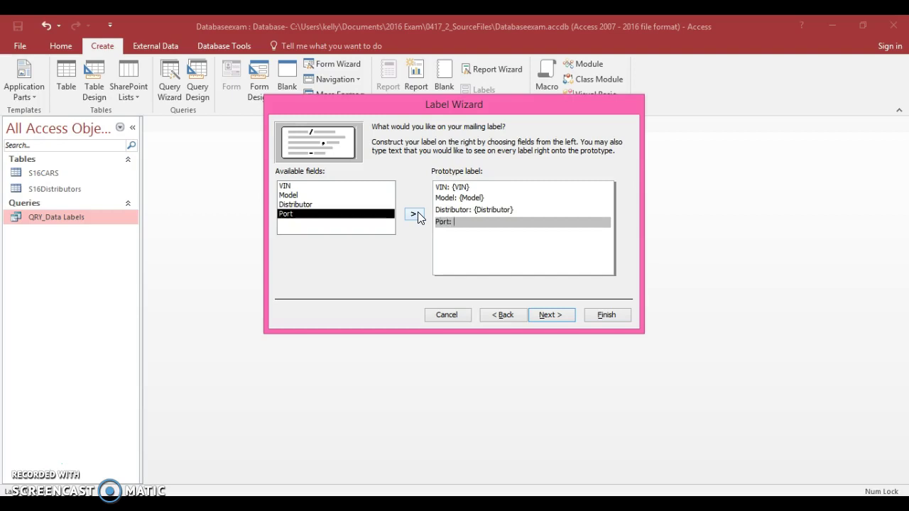
{"action": "left_click", "coordinate": [417, 215]}
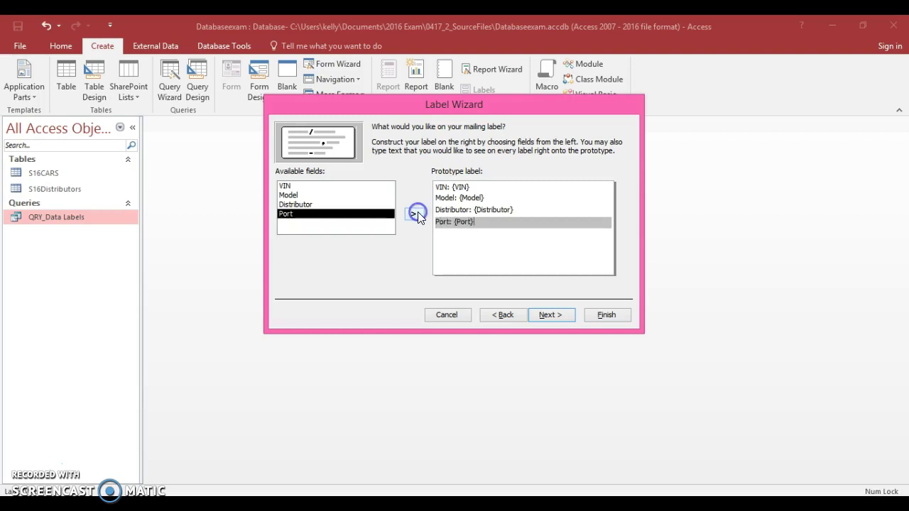
- Finish the wizard without sorting, keeping the report name Labels QRY_Data Labels and the option to see the labels as printed
{"action": "left_click", "coordinate": [566, 318]}
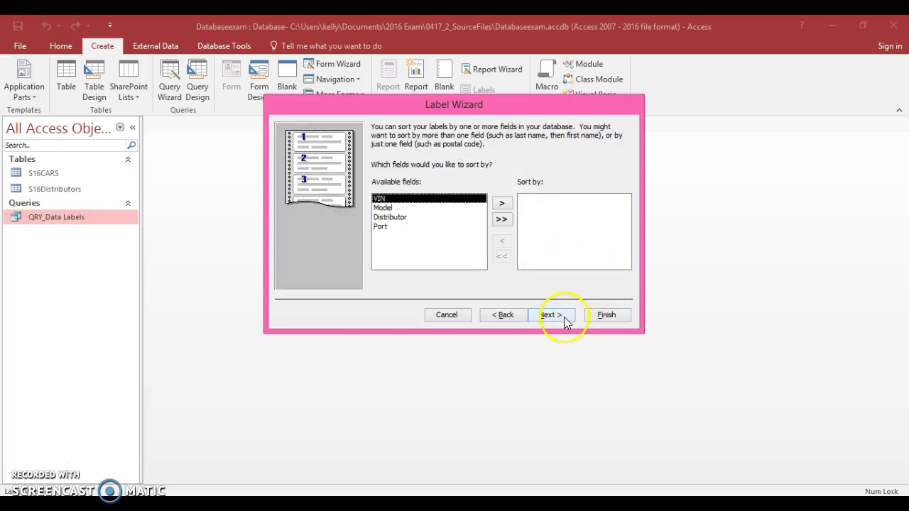
{"action": "left_click", "coordinate": [566, 319]}
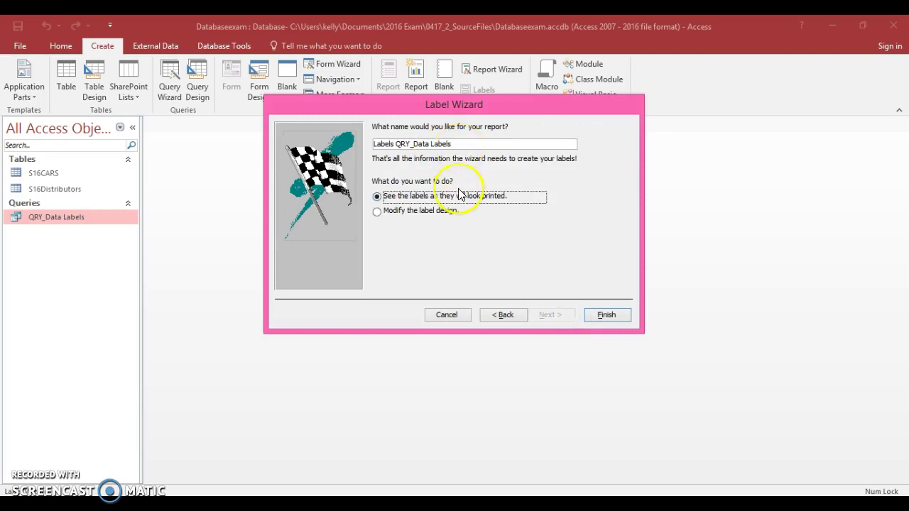
{"action": "left_click", "coordinate": [613, 319]}
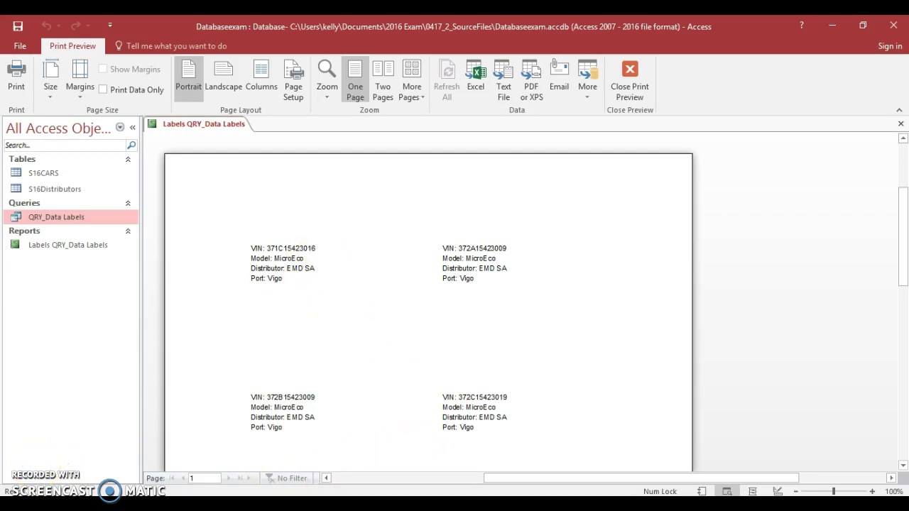
- Compare the label preview with the exam paper's layout and heading requirements, and return the report to Design view
{"action": "left_click", "coordinate": [229, 506]}
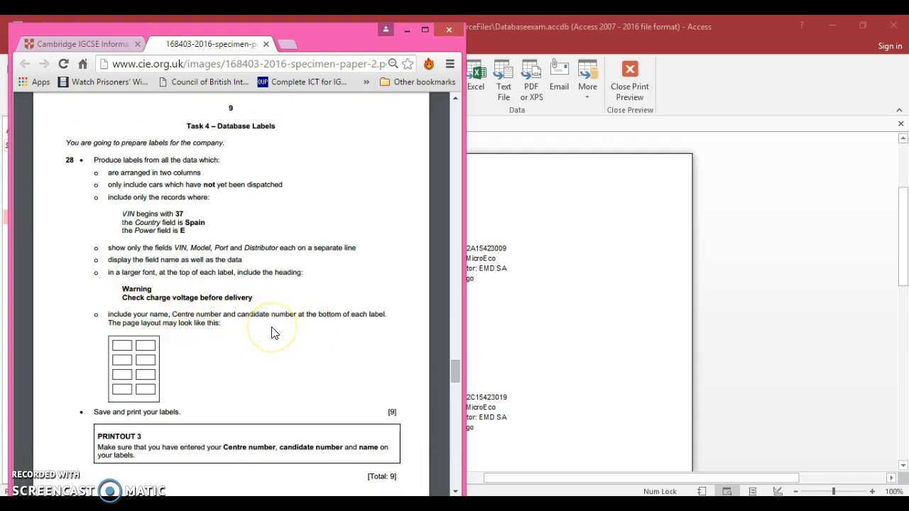
{"action": "left_click", "coordinate": [557, 247]}
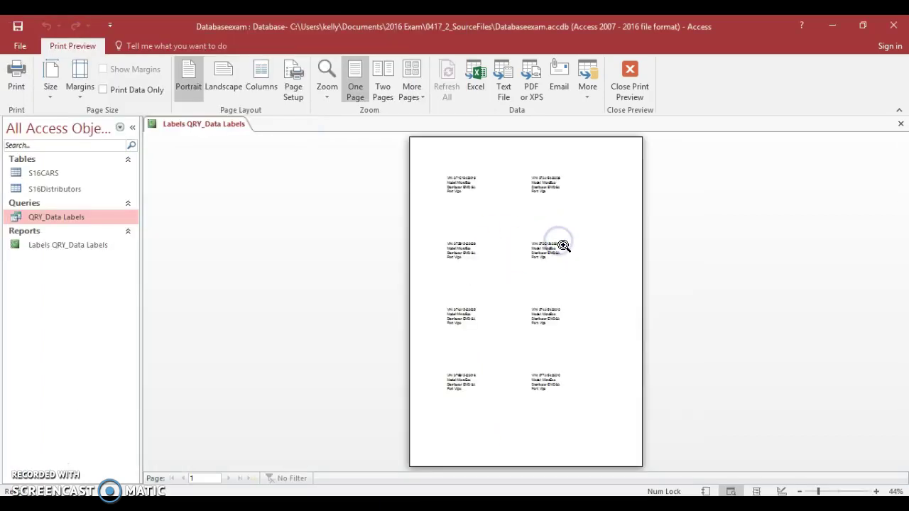
{"action": "left_click", "coordinate": [630, 74]}
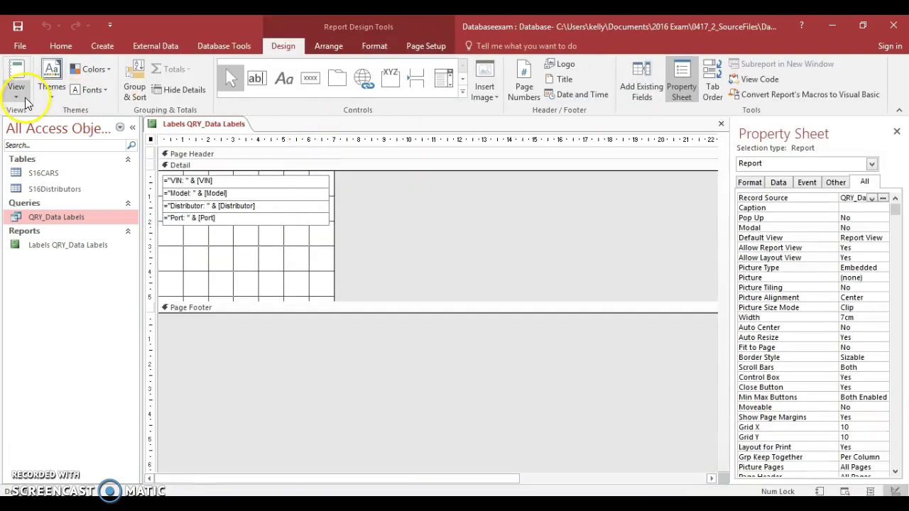
{"action": "left_click", "coordinate": [25, 99]}
{"action": "left_click", "coordinate": [25, 98]}
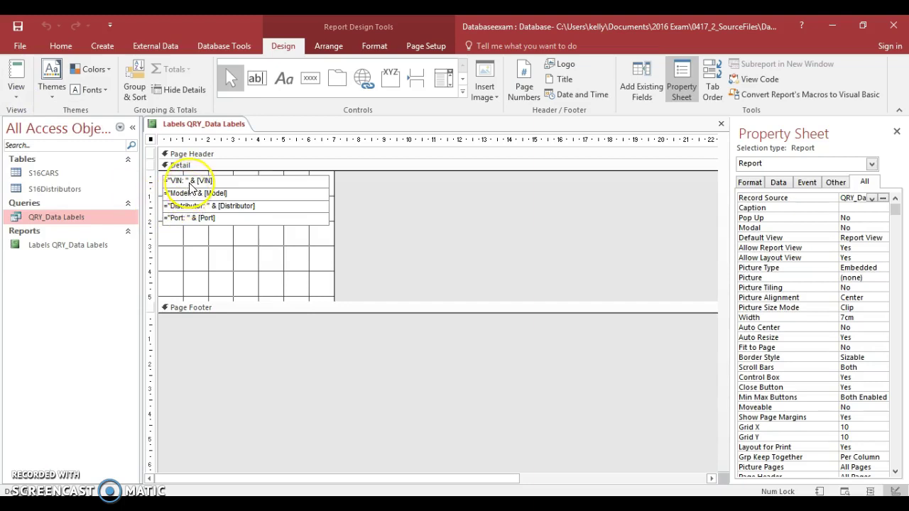
- Extend the Detail section slightly, recheck the exam paper and move the four field text boxes down to start about 2 cm below its top
{"action": "left_click_drag", "start_coordinate": [225, 299], "coordinate": [299, 304]}
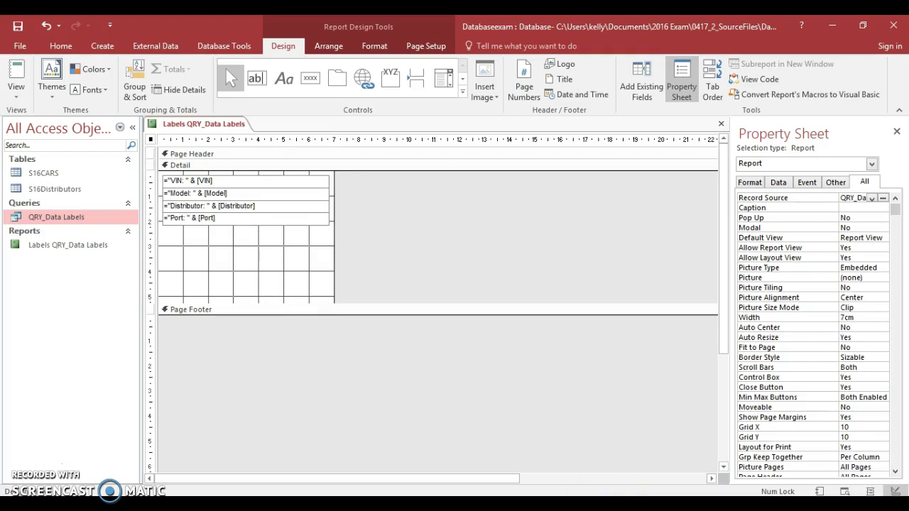
{"action": "key", "text": "alt+Tab"}
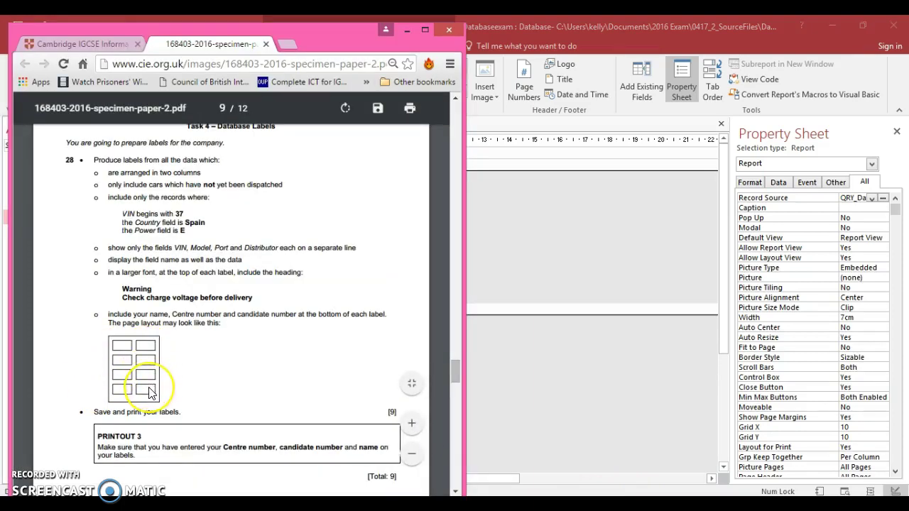
{"action": "left_click", "coordinate": [540, 250]}
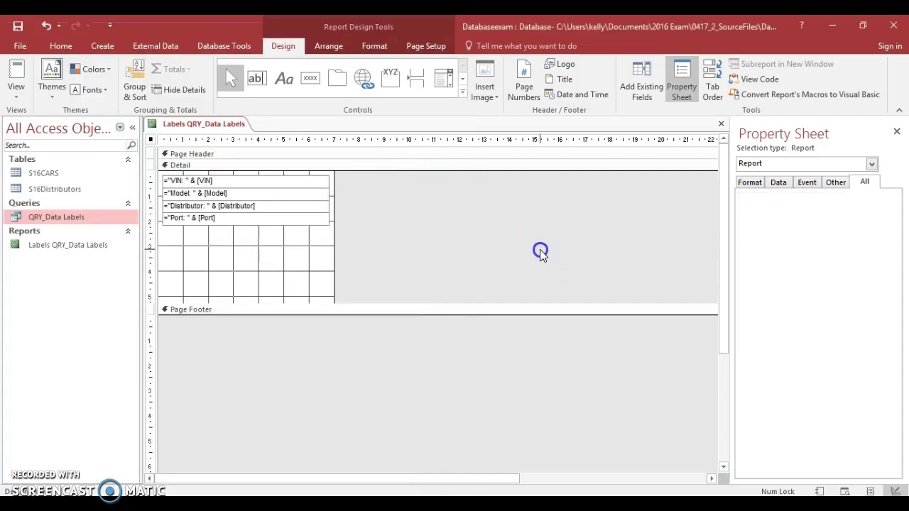
{"action": "left_click", "coordinate": [227, 181]}
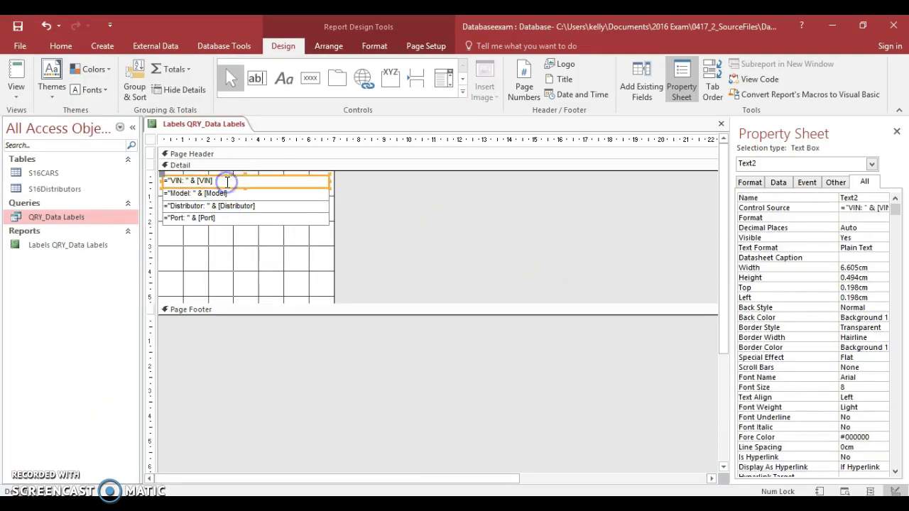
{"action": "left_click", "coordinate": [297, 250]}
{"action": "left_click_drag", "start_coordinate": [331, 244], "coordinate": [222, 228]}
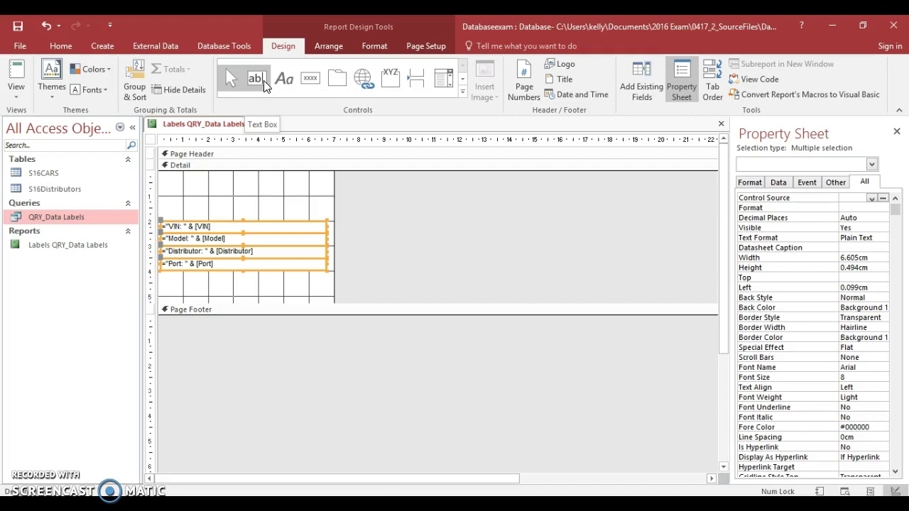
- Add a label reading Warning, about 6.1 cm wide and 0.8 cm high, near the top of the Detail section
{"action": "left_click", "coordinate": [284, 78]}
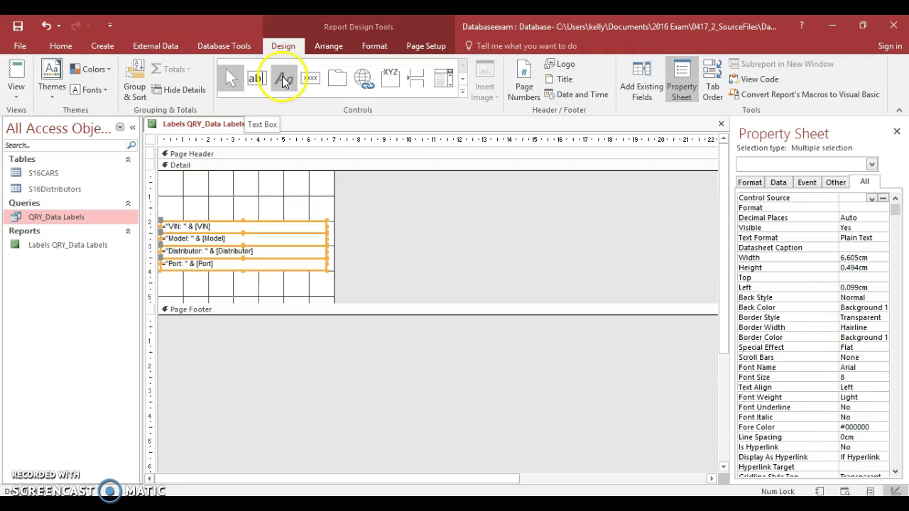
{"action": "left_click_drag", "start_coordinate": [168, 179], "coordinate": [321, 198]}
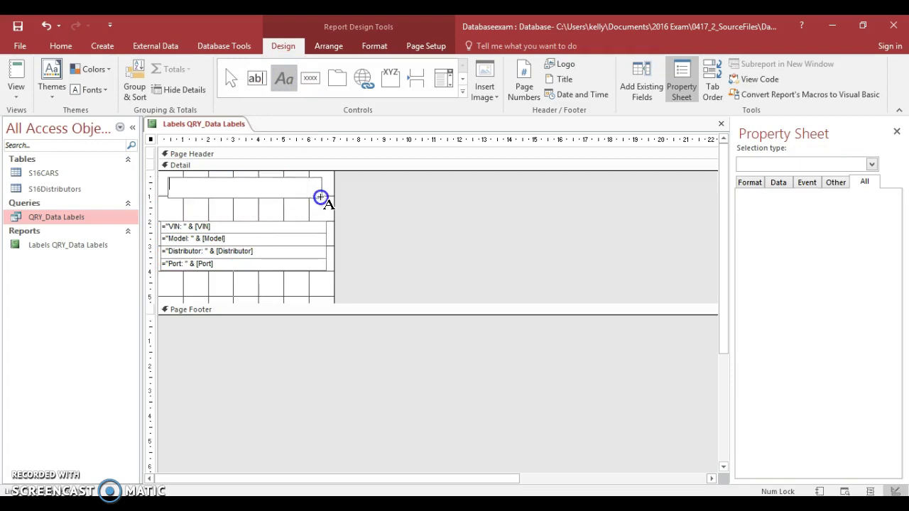
{"action": "type", "text": "Warning"}
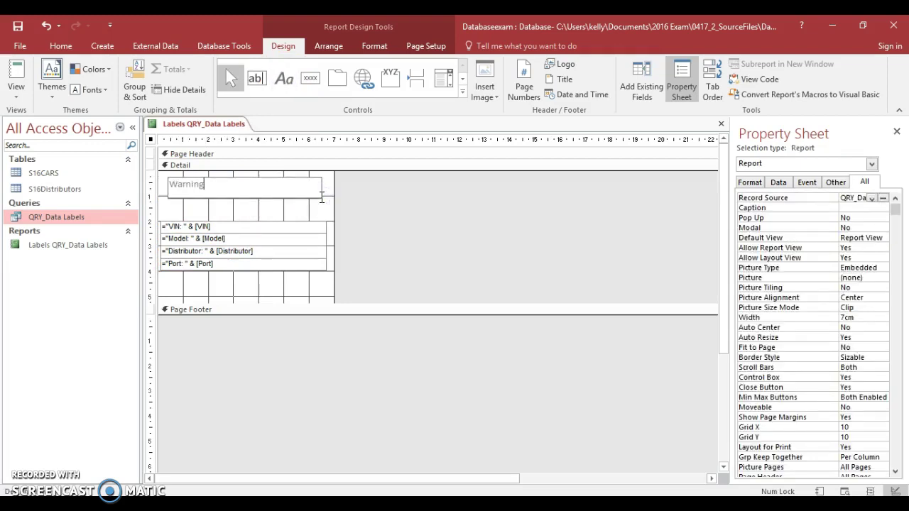
- Add a second heading label between Warning and the VIN text box reading Check Charge Voltage before delivery, consulting the exam paper for the wording
{"action": "left_click", "coordinate": [309, 79]}
{"action": "left_click", "coordinate": [285, 80]}
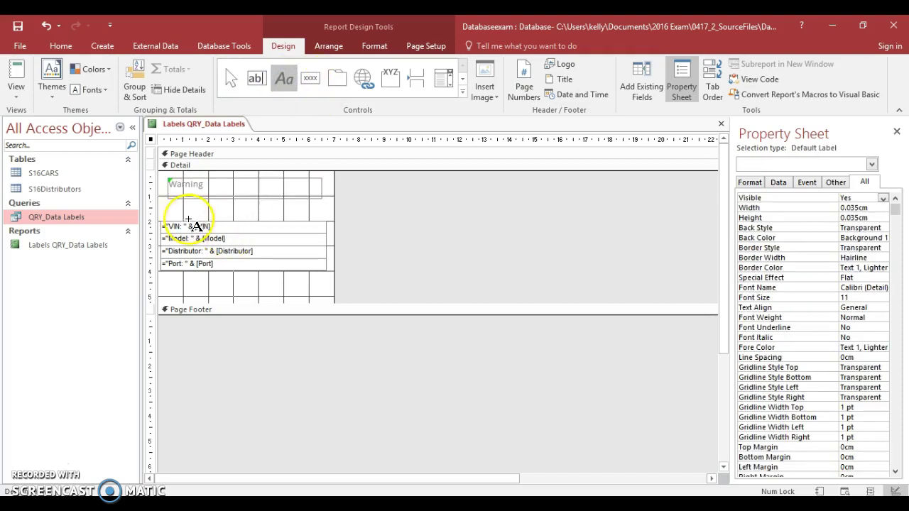
{"action": "left_click_drag", "start_coordinate": [170, 204], "coordinate": [323, 215]}
{"action": "type", "text": "Check"}
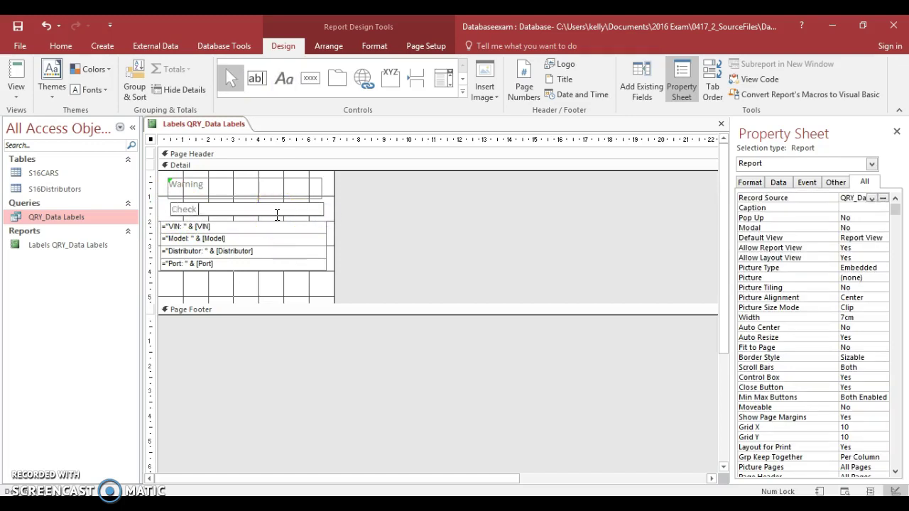
{"action": "key", "text": "alt+Tab"}
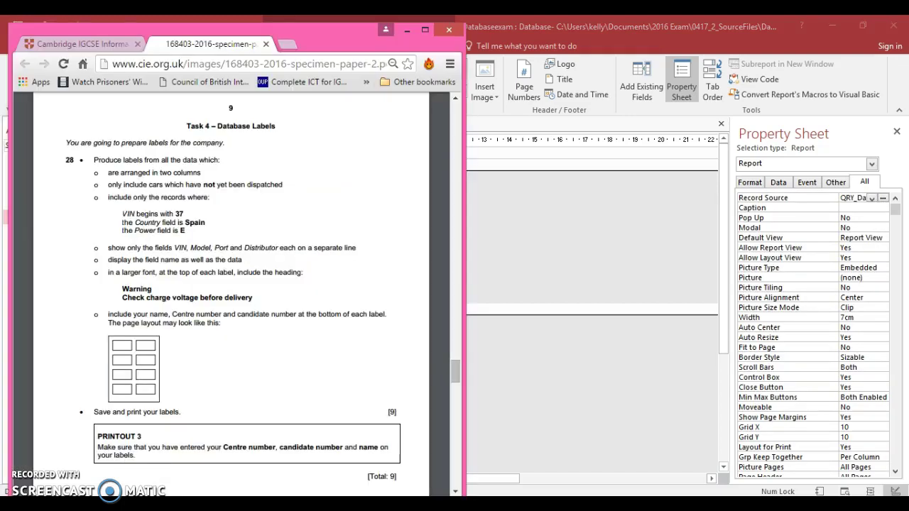
{"action": "key", "text": "alt+Tab"}
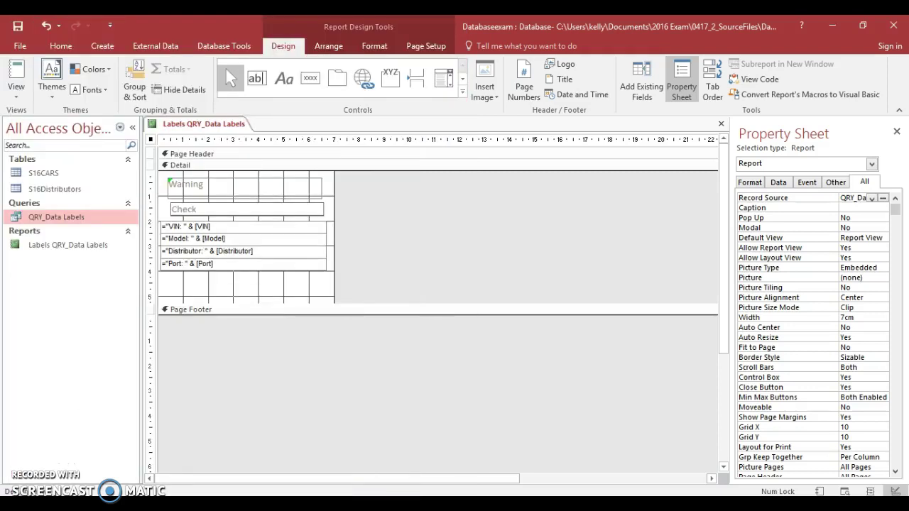
{"action": "type", "text": "Charge Voltage"}
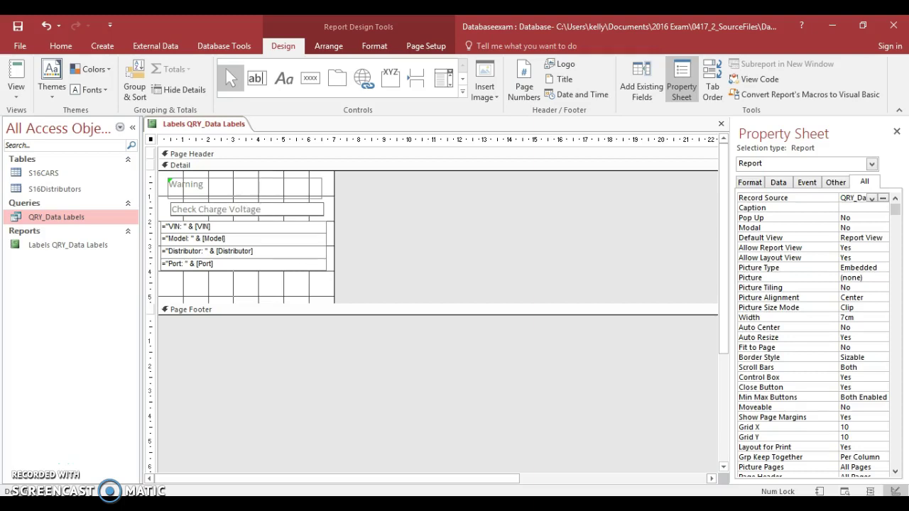
{"action": "key", "text": "alt+Tab"}
{"action": "key", "text": "alt+Tab"}
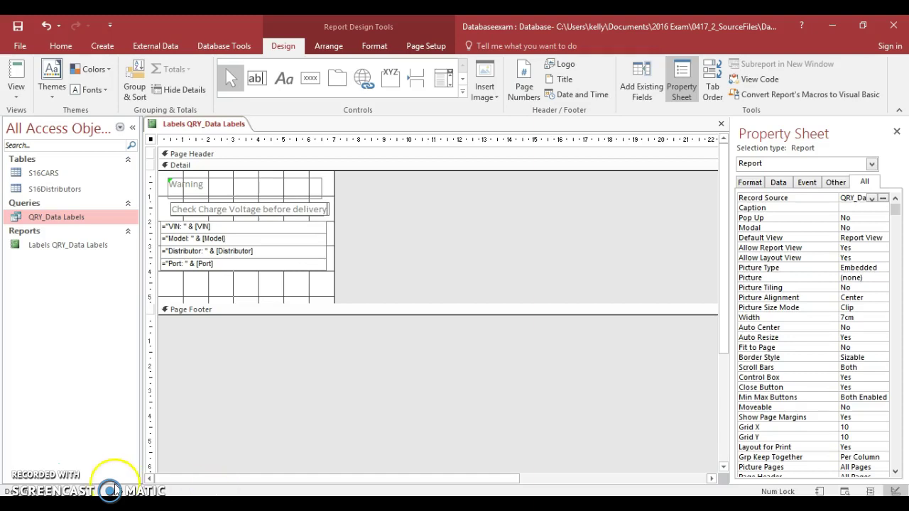
- Move both heading labels so their left edges line up with the field text boxes at about 0.1 cm
{"action": "left_click", "coordinate": [217, 181]}
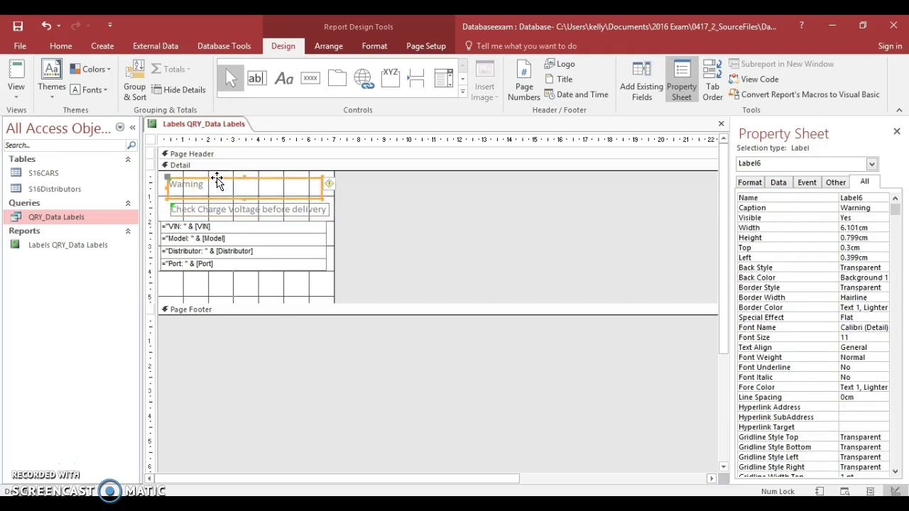
{"action": "left_click_drag", "start_coordinate": [217, 178], "coordinate": [201, 205]}
{"action": "left_click", "coordinate": [209, 205]}
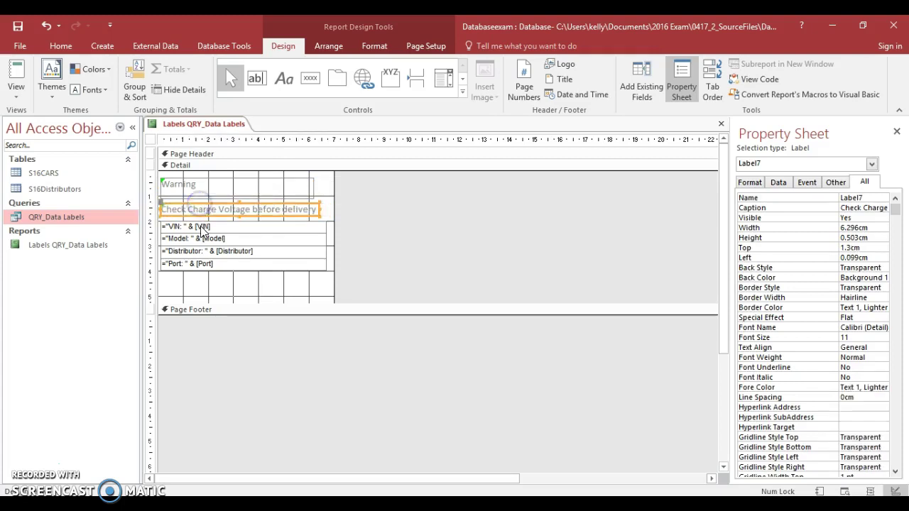
- Add a label below the Port text box containing the candidate's name, candidate number and centre number
{"action": "left_click", "coordinate": [278, 80]}
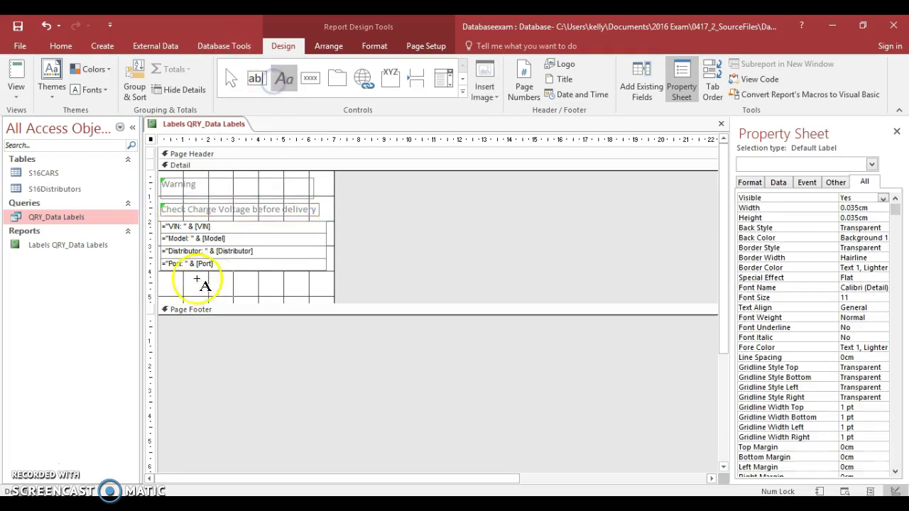
{"action": "left_click_drag", "start_coordinate": [165, 279], "coordinate": [324, 292]}
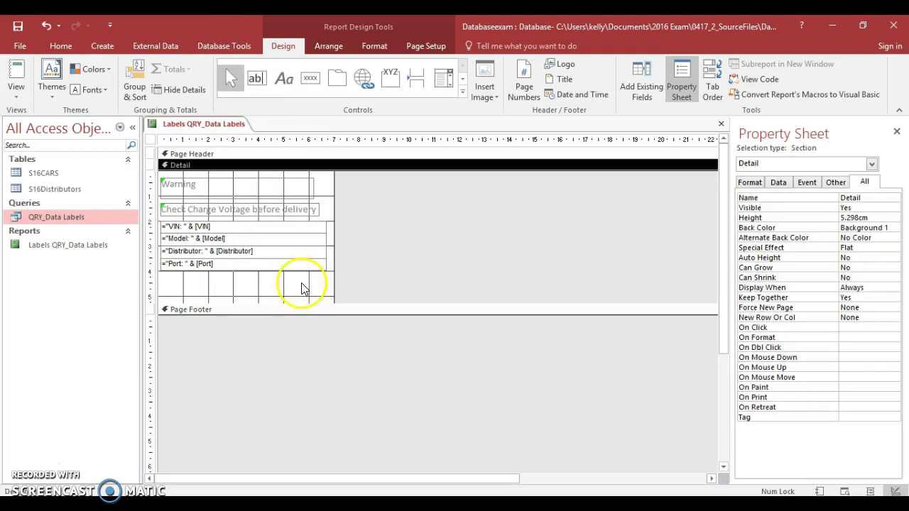
{"action": "left_click", "coordinate": [291, 81]}
{"action": "left_click_drag", "start_coordinate": [197, 286], "coordinate": [312, 293]}
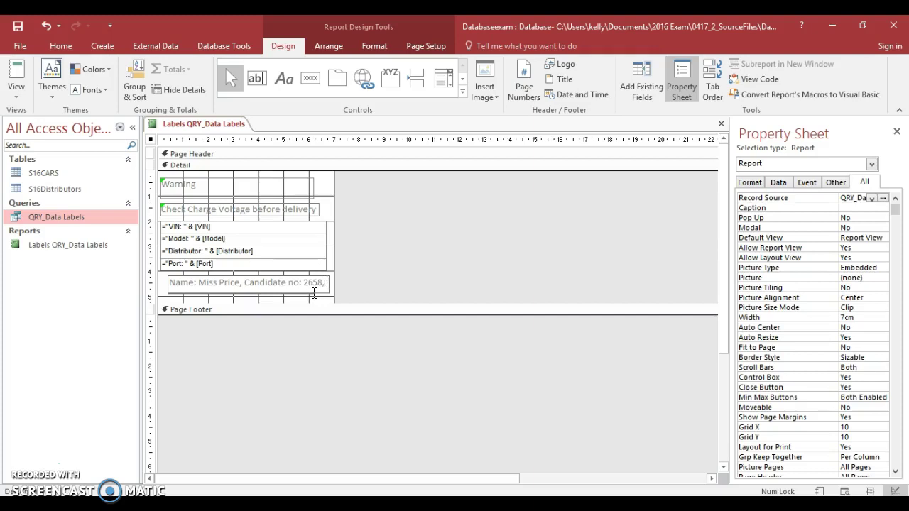
{"action": "type", "text": "entre: 123456"}
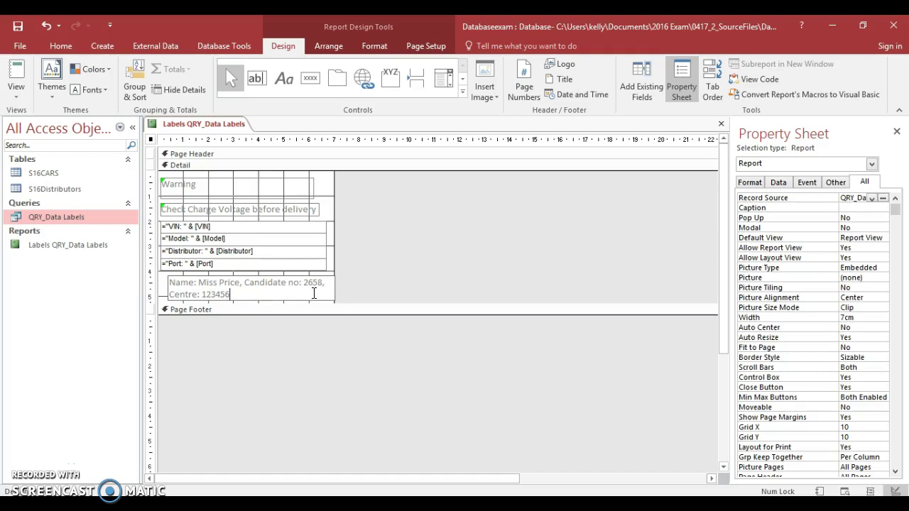
- Move the candidate details label so its left edge lines up with the text boxes above at about 0.1 cm
{"action": "left_click", "coordinate": [254, 284]}
{"action": "left_click", "coordinate": [261, 277]}
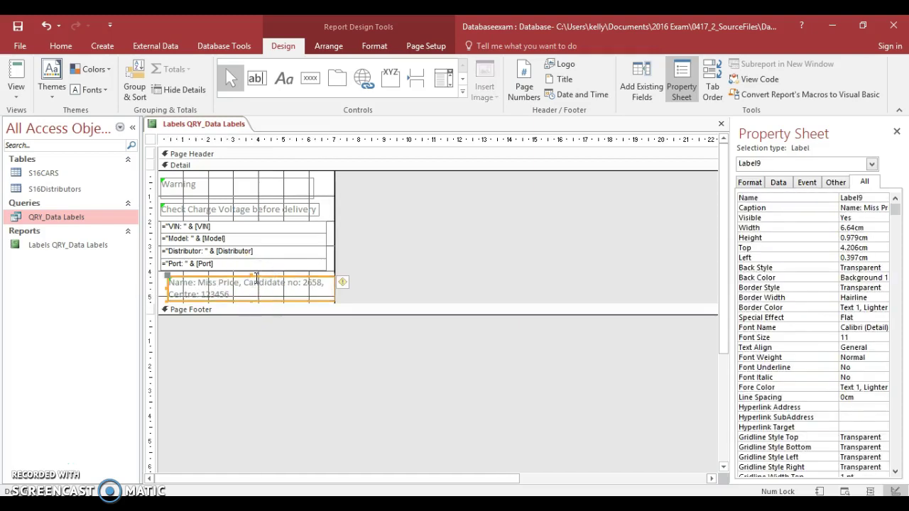
{"action": "left_click_drag", "start_coordinate": [255, 277], "coordinate": [247, 278]}
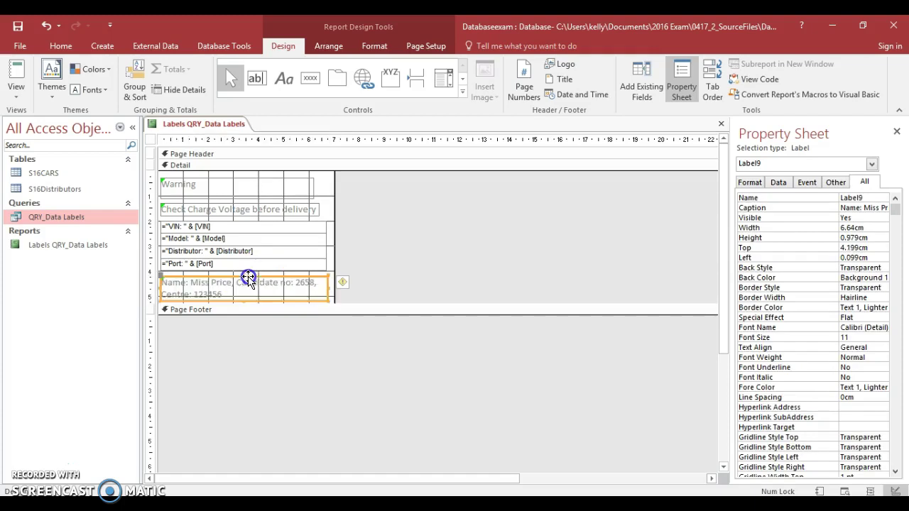
- Recheck the heading requirement in the exam paper and set both heading labels to font size 12
{"action": "left_click", "coordinate": [213, 181]}
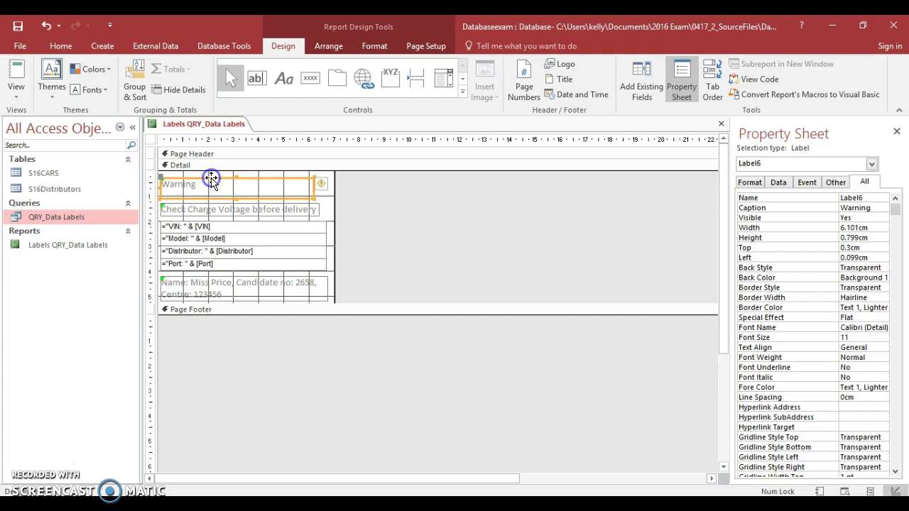
{"action": "key", "text": "alt+Tab"}
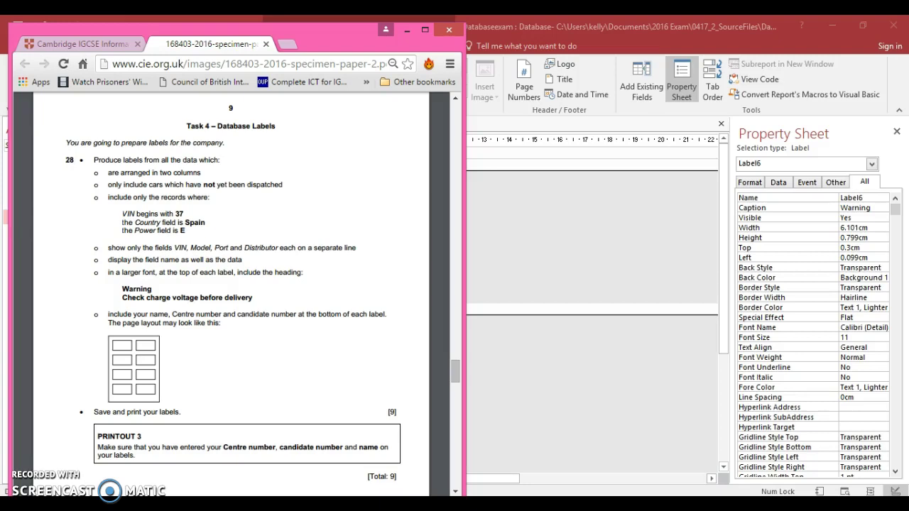
{"action": "key", "text": "alt+Tab"}
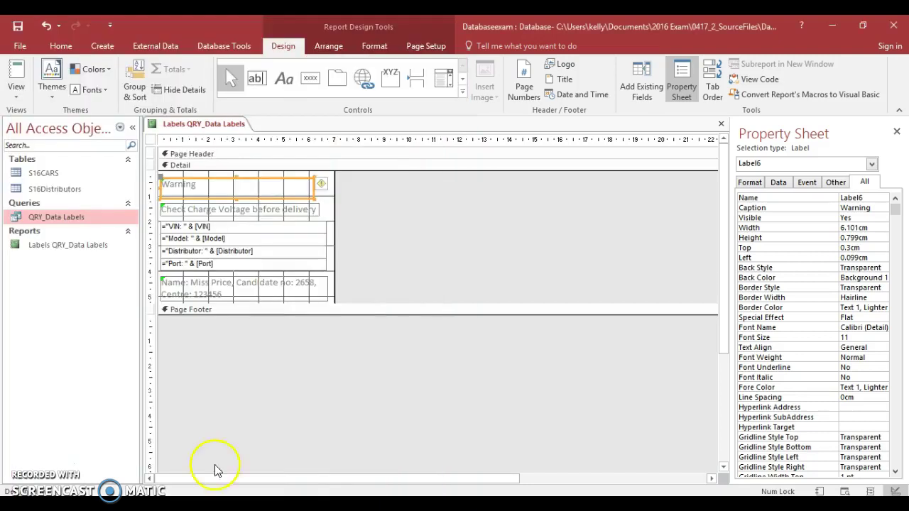
{"action": "left_click", "coordinate": [244, 229]}
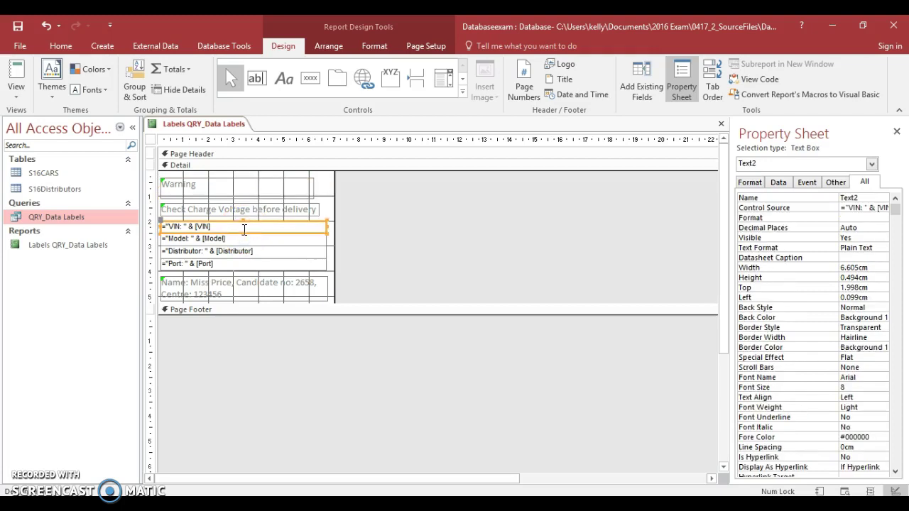
{"action": "left_click", "coordinate": [318, 57]}
{"action": "left_click", "coordinate": [367, 51]}
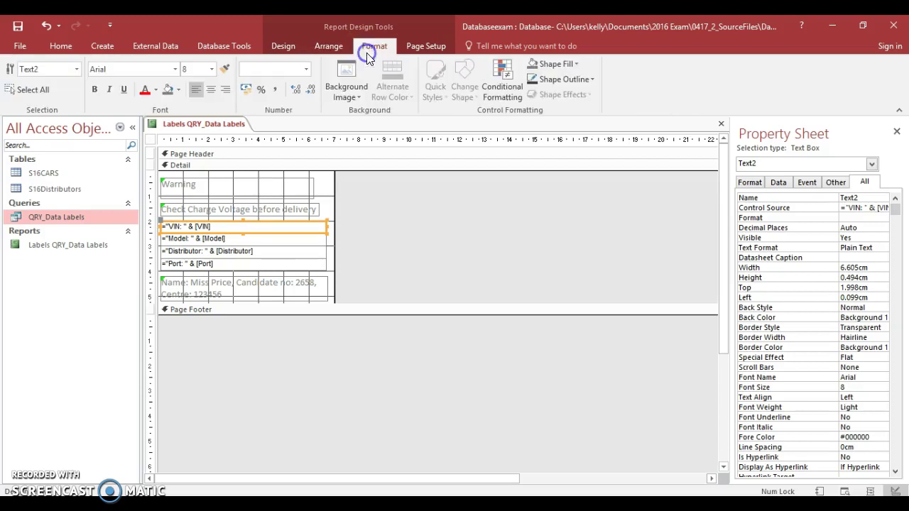
{"action": "left_click", "coordinate": [198, 184]}
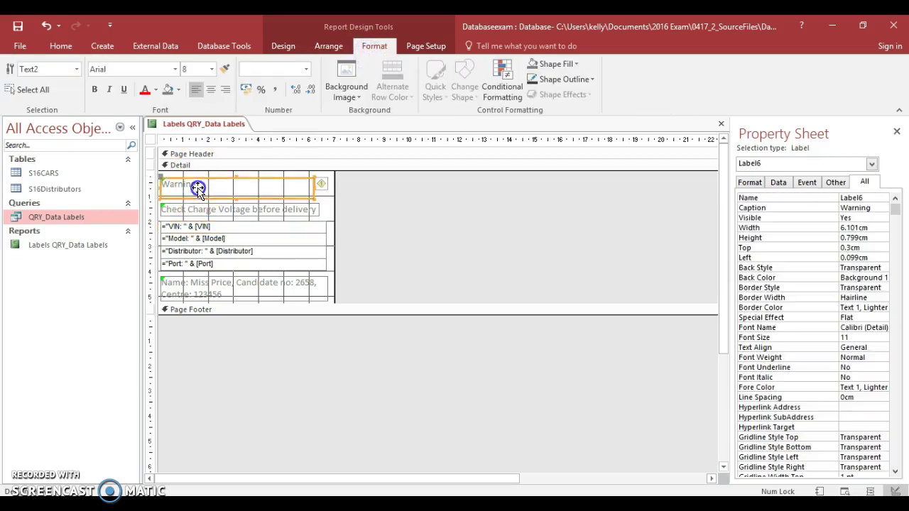
{"action": "left_click", "coordinate": [201, 180]}
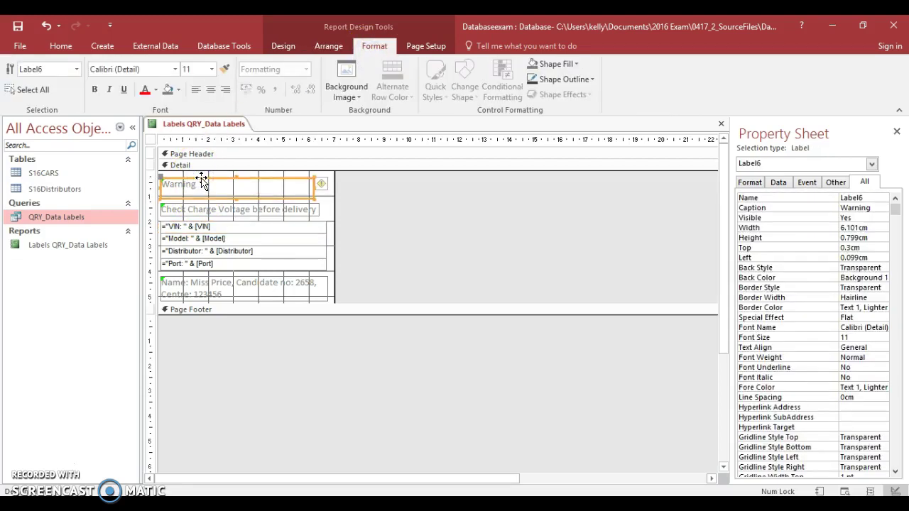
{"action": "left_click", "coordinate": [200, 210], "text": "shift"}
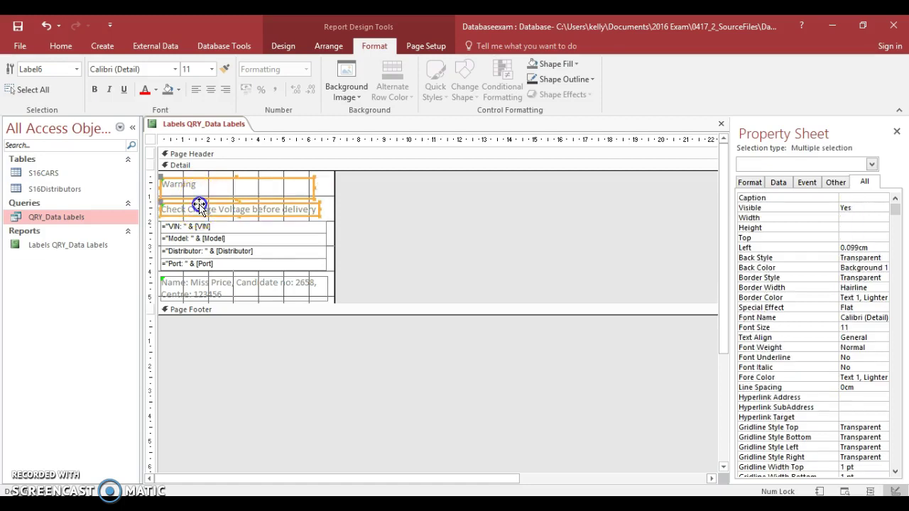
{"action": "left_click", "coordinate": [211, 70]}
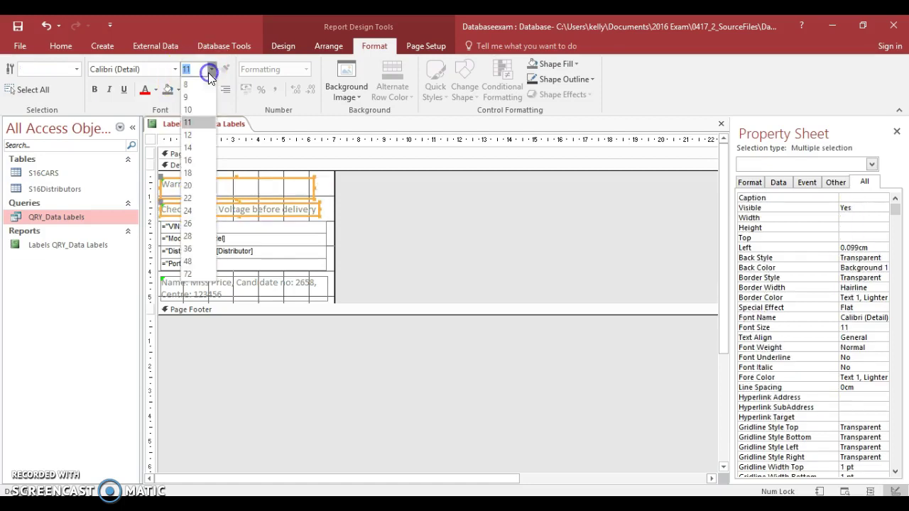
{"action": "left_click", "coordinate": [201, 137]}
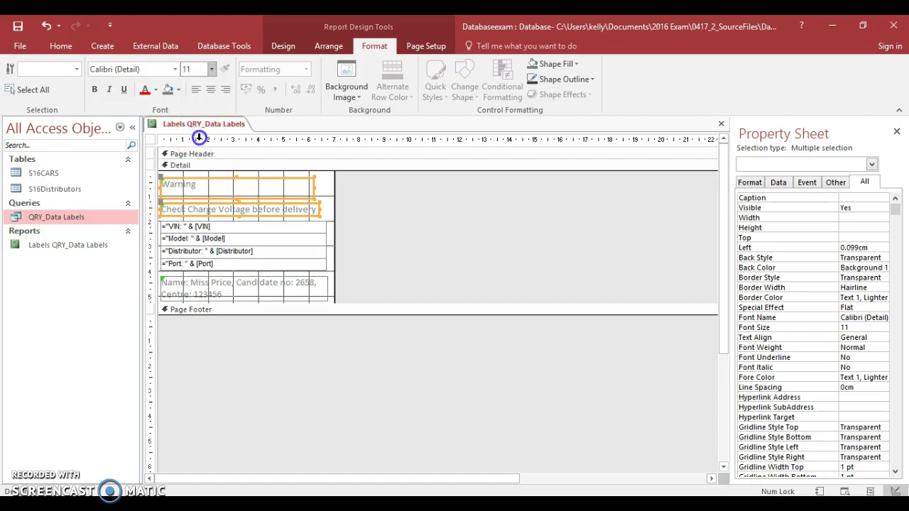
- Colour both heading labels' text black and widen them so the full delivery warning fits on one line
{"action": "left_click", "coordinate": [156, 91]}
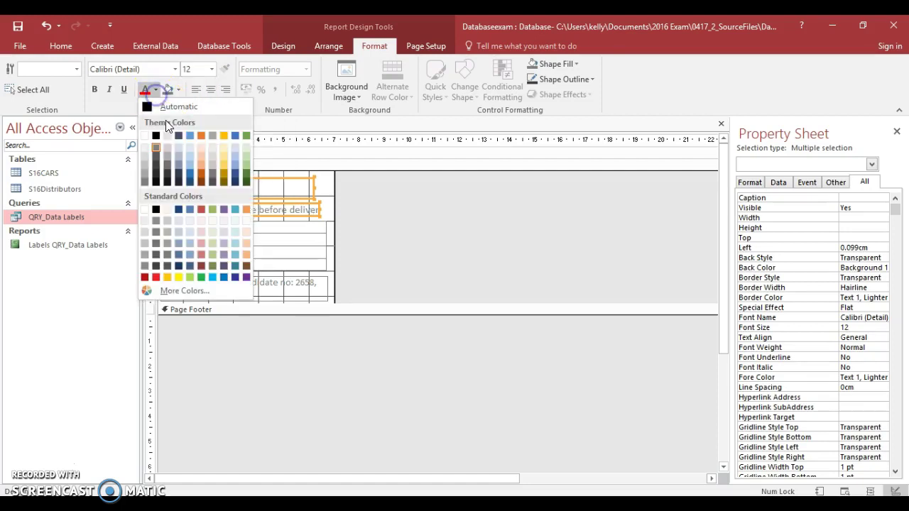
{"action": "left_click", "coordinate": [156, 135]}
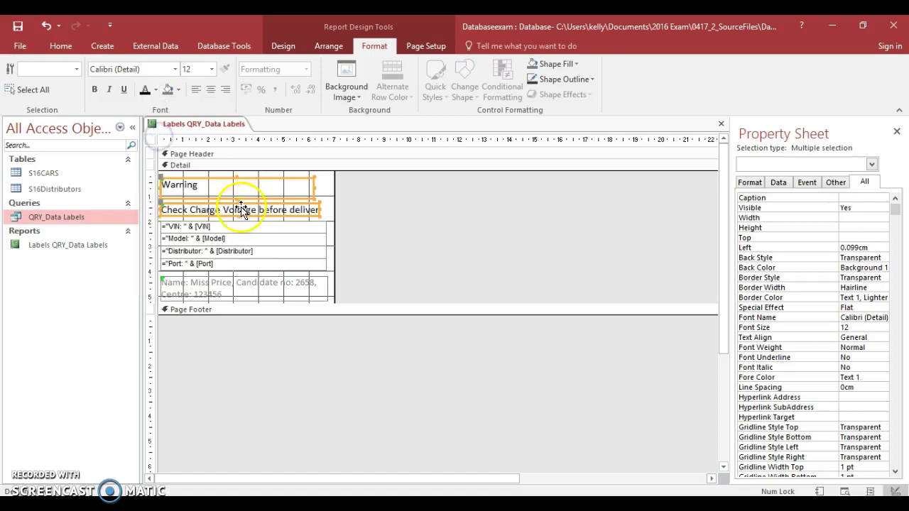
{"action": "left_click_drag", "start_coordinate": [318, 210], "coordinate": [327, 209]}
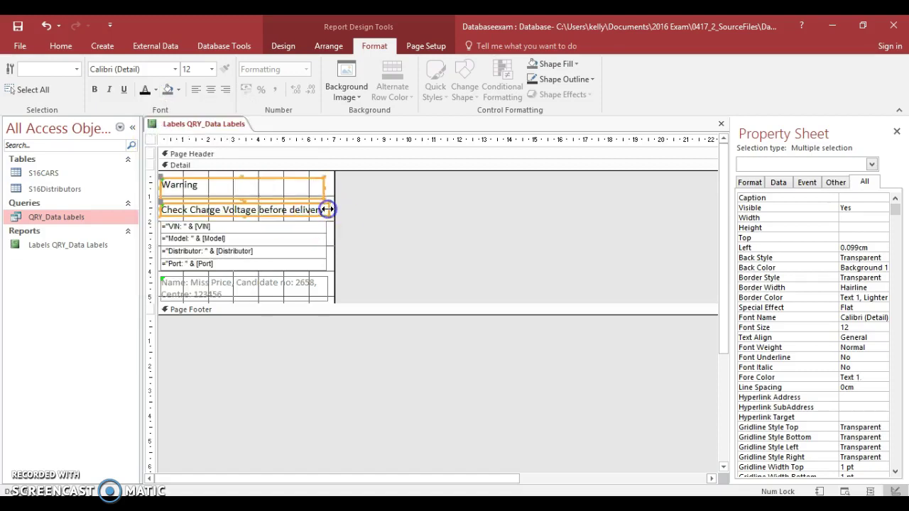
- Colour the text of the candidate details label black
{"action": "left_click", "coordinate": [298, 284]}
{"action": "left_click", "coordinate": [299, 278]}
{"action": "left_click", "coordinate": [283, 282]}
{"action": "left_click", "coordinate": [277, 277]}
{"action": "left_click", "coordinate": [162, 88]}
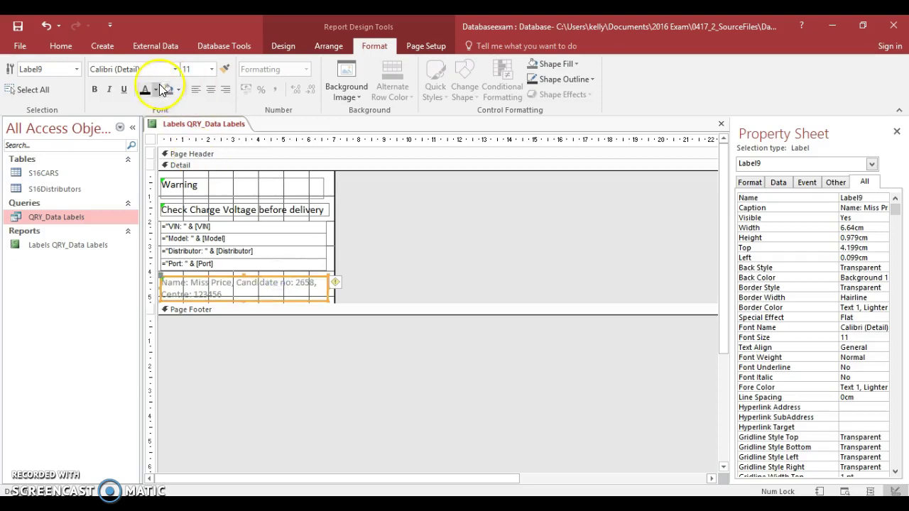
{"action": "left_click", "coordinate": [143, 90]}
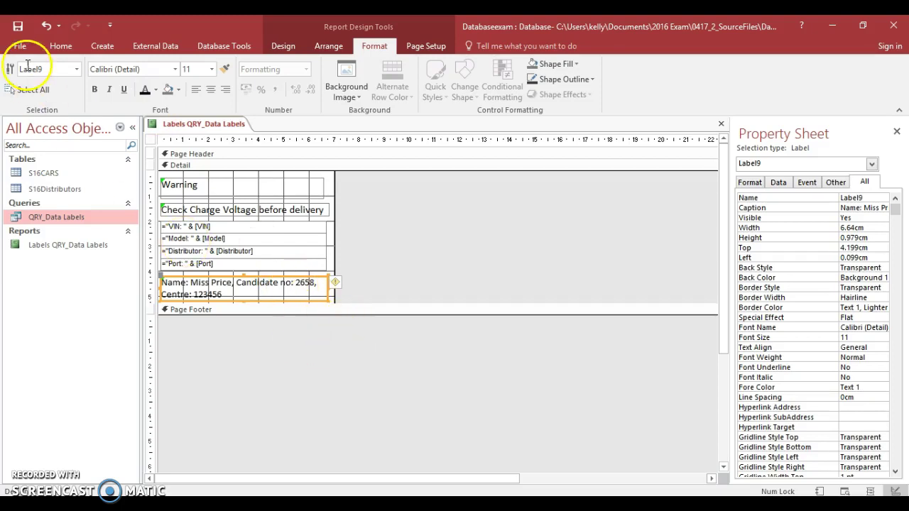
- Show the labels report in Layout View to check the headings, fields and candidate details with real records
{"action": "left_click", "coordinate": [58, 45]}
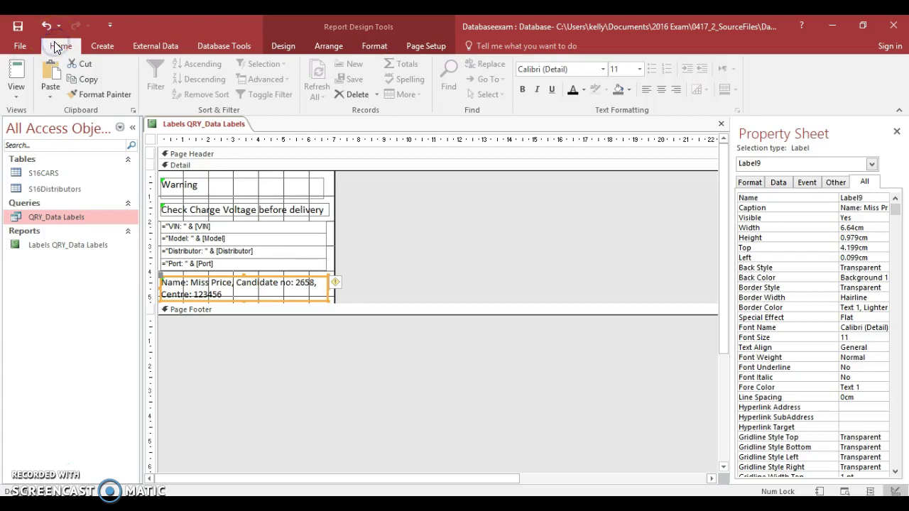
{"action": "left_click", "coordinate": [18, 96]}
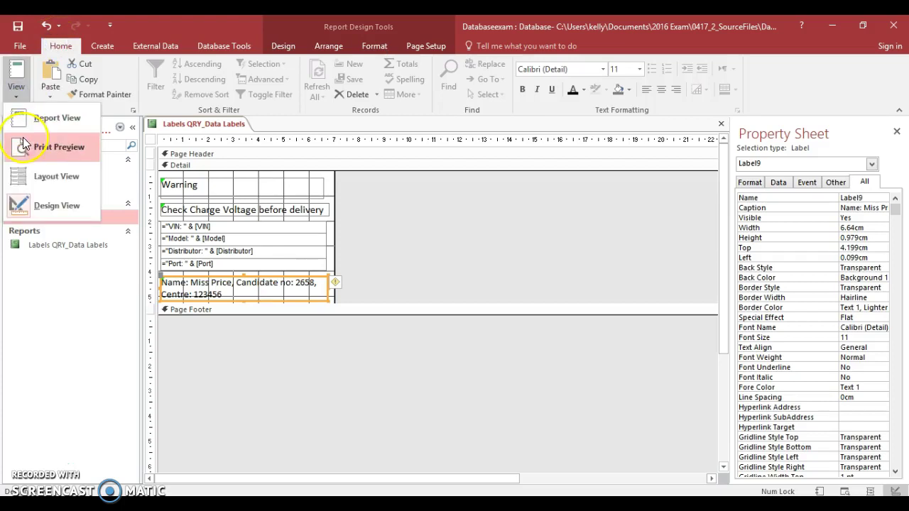
{"action": "left_click", "coordinate": [24, 189]}
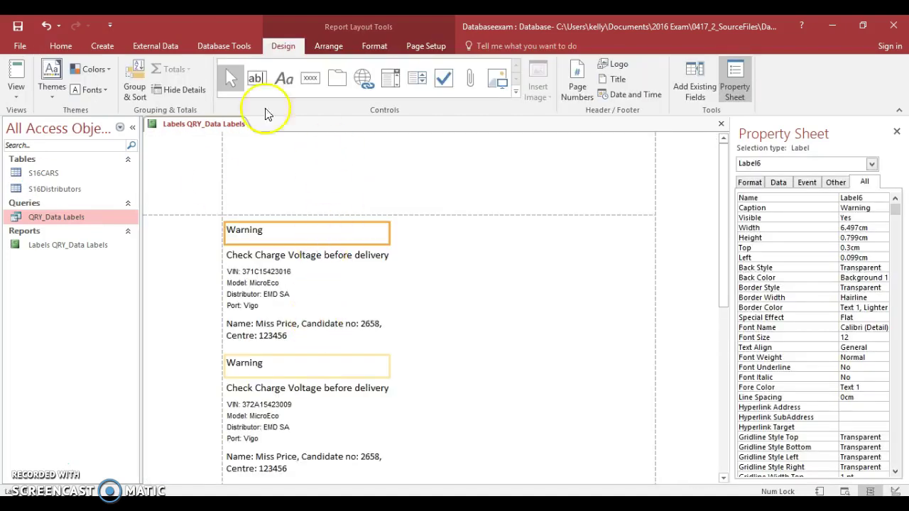
- Check the labels report's page layout in Print Preview and close the preview
{"action": "left_click", "coordinate": [7, 95]}
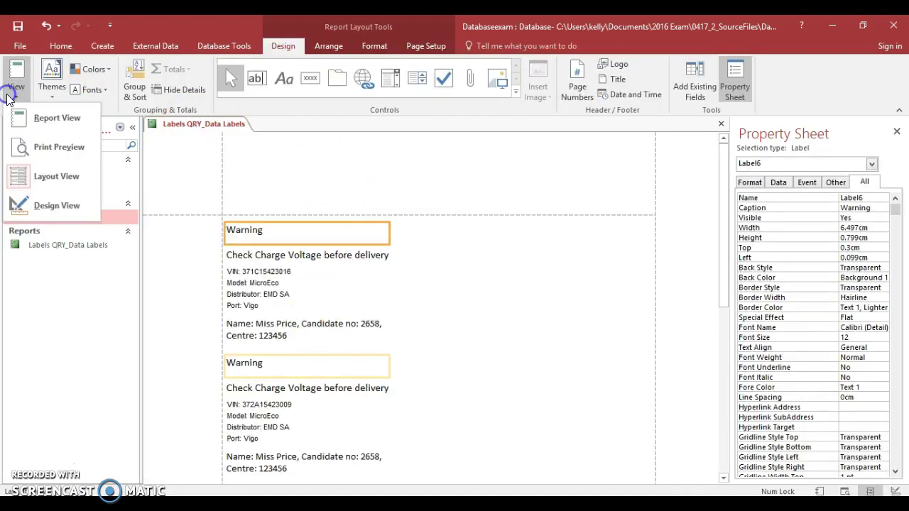
{"action": "left_click", "coordinate": [32, 147]}
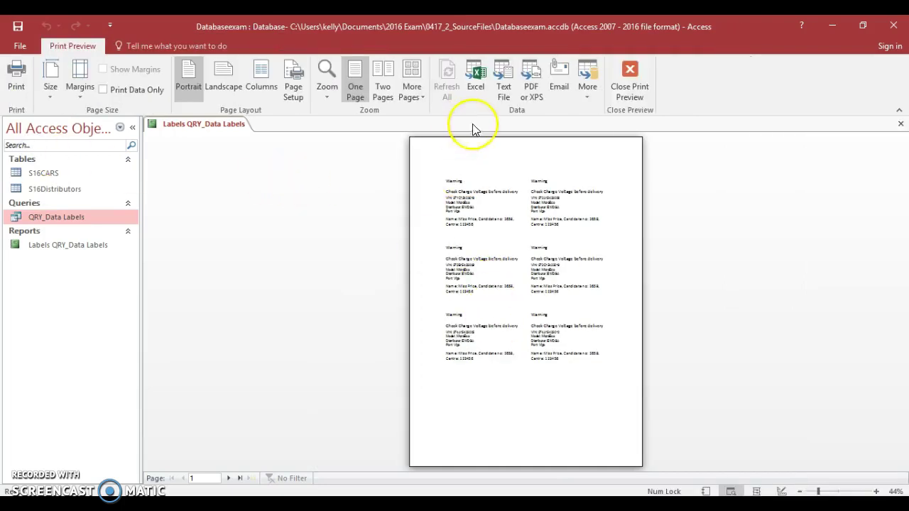
{"action": "left_click", "coordinate": [628, 83]}
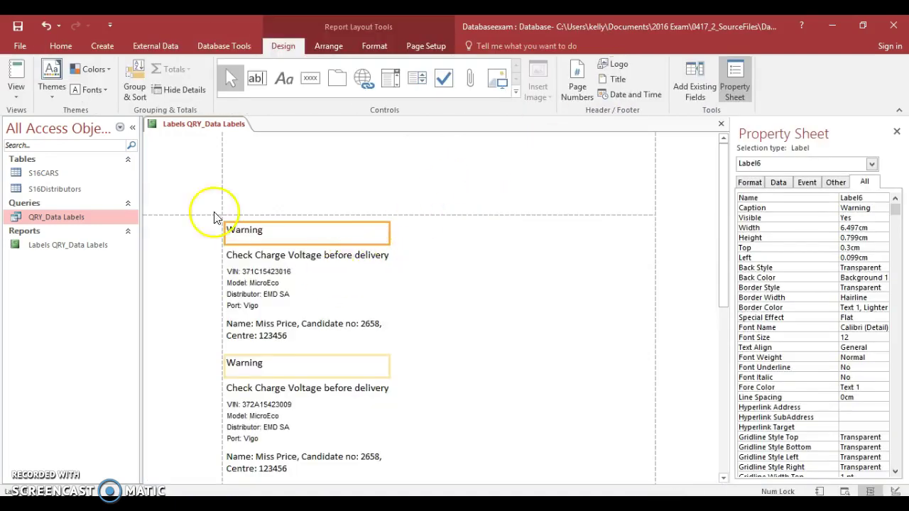
- In Design View, move the Warning label to the top edge of the Detail section and the delivery warning label up beneath it
{"action": "left_click", "coordinate": [19, 92]}
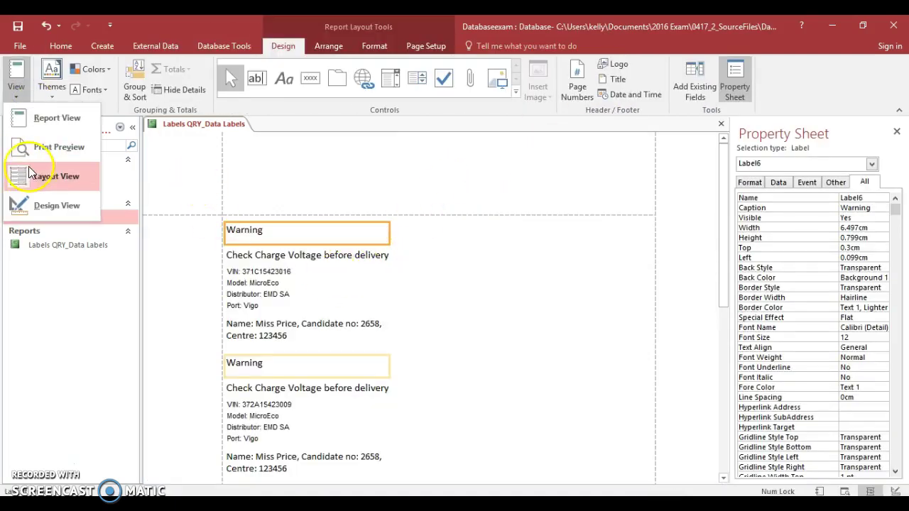
{"action": "left_click", "coordinate": [29, 200]}
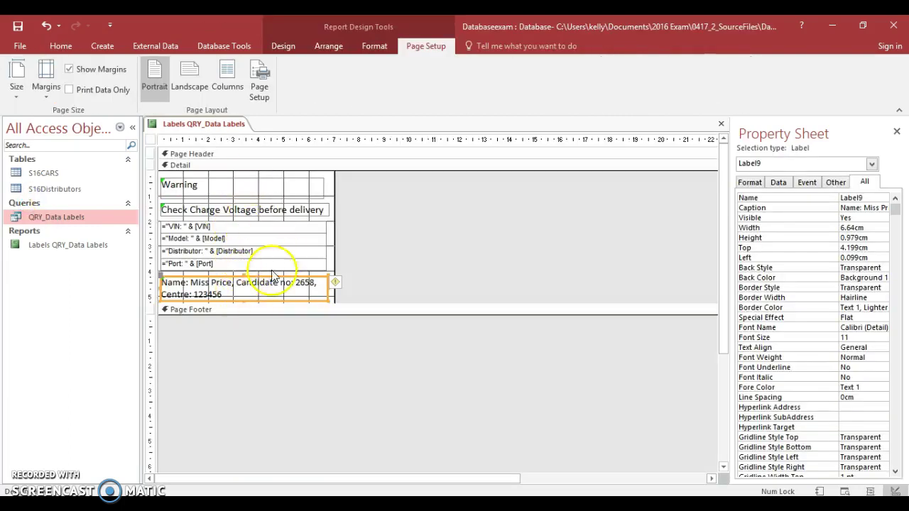
{"action": "left_click", "coordinate": [259, 186]}
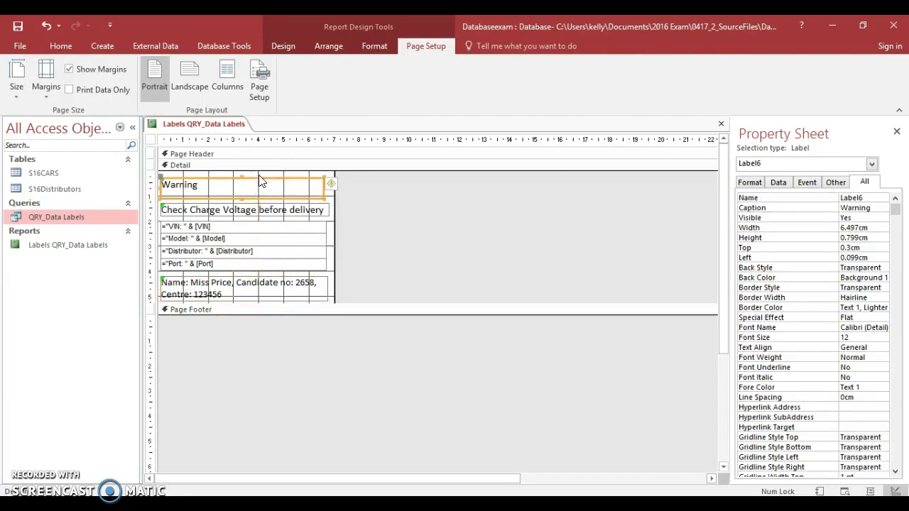
{"action": "left_click_drag", "start_coordinate": [260, 181], "coordinate": [259, 172]}
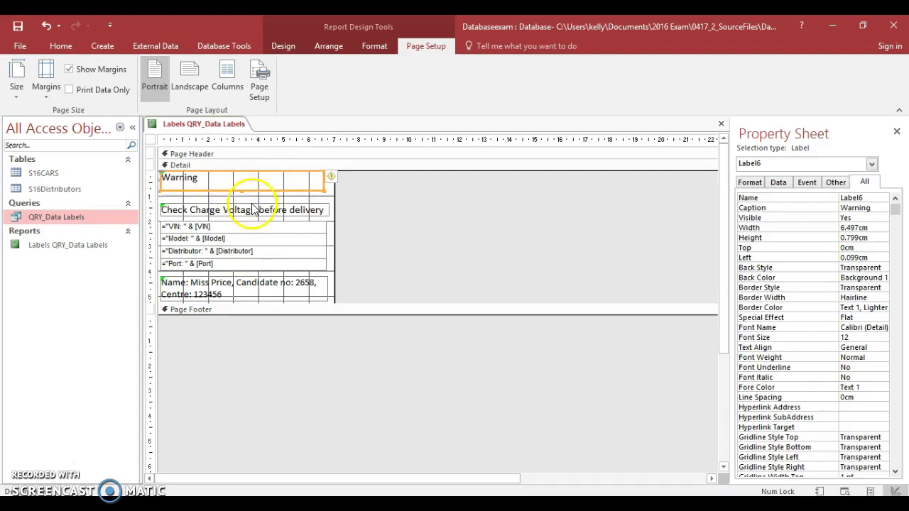
{"action": "left_click_drag", "start_coordinate": [252, 209], "coordinate": [249, 197]}
- Move the VIN, Model, Distributor and Port boxes and the candidate details label up, and shorten the Detail section to fit
{"action": "left_click", "coordinate": [249, 227]}
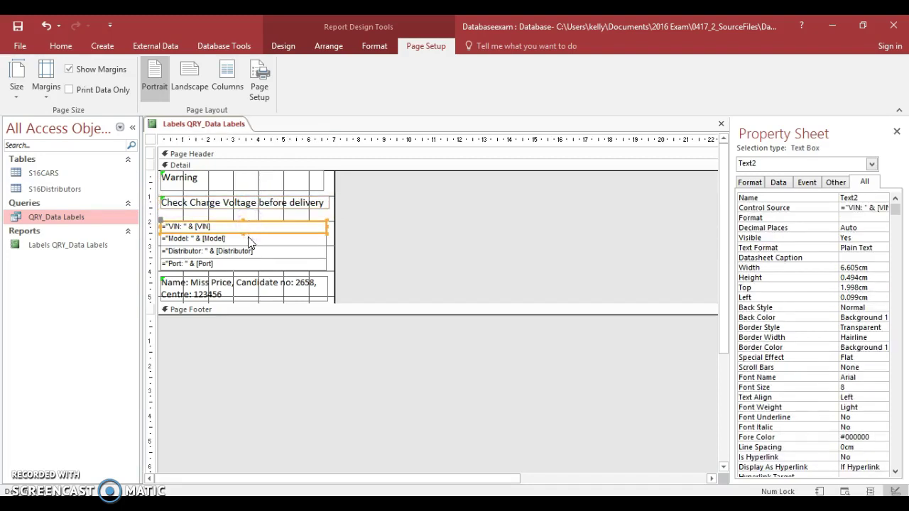
{"action": "left_click", "coordinate": [248, 239], "text": "shift"}
{"action": "left_click", "coordinate": [249, 252], "text": "shift"}
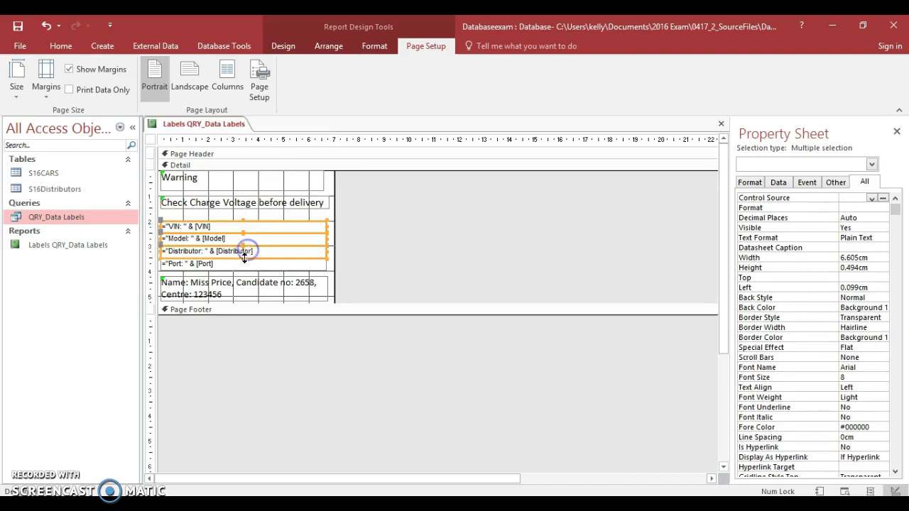
{"action": "left_click", "coordinate": [244, 263], "text": "shift"}
{"action": "left_click_drag", "start_coordinate": [239, 232], "coordinate": [238, 212]}
{"action": "left_click", "coordinate": [227, 277]}
{"action": "mouse_move", "coordinate": [228, 276]}
{"action": "left_mouse_down"}
{"action": "mouse_move", "coordinate": [228, 264]}
{"action": "mouse_move", "coordinate": [228, 290]}
{"action": "left_mouse_up"}
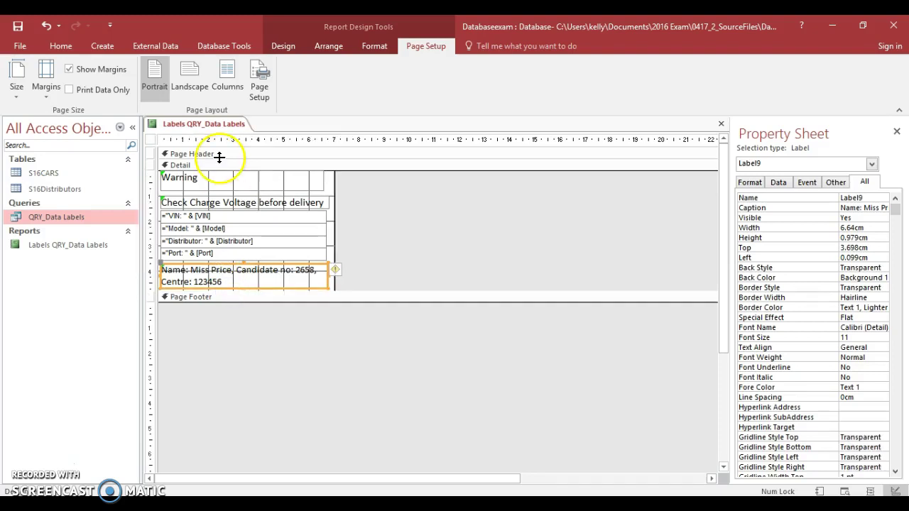
- Preview the labels for printing, compare the layout with Task 4 in the exam paper, and examine the labels at 100% zoom
{"action": "left_click", "coordinate": [59, 51]}
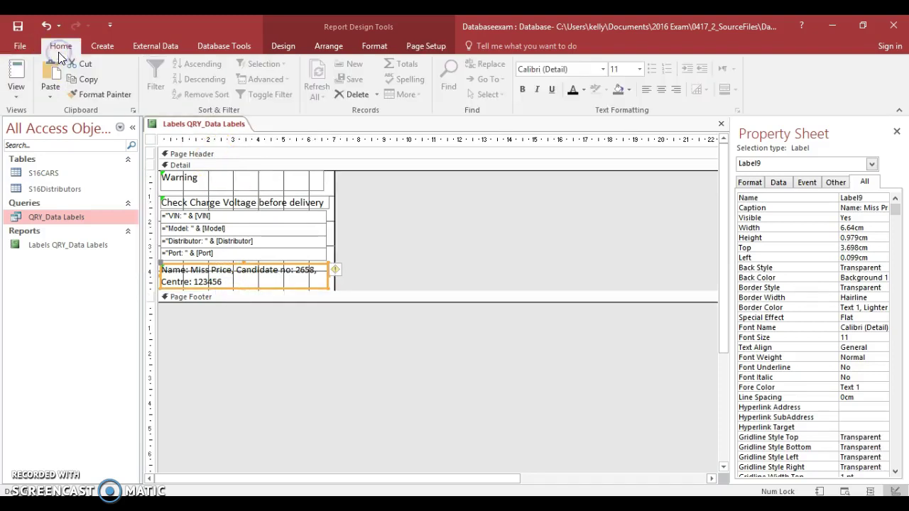
{"action": "left_click", "coordinate": [21, 102]}
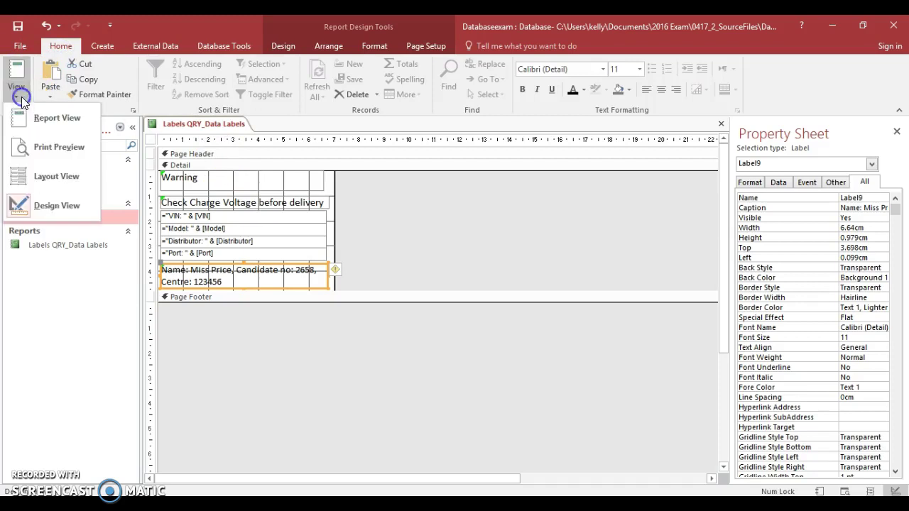
{"action": "left_click", "coordinate": [24, 144]}
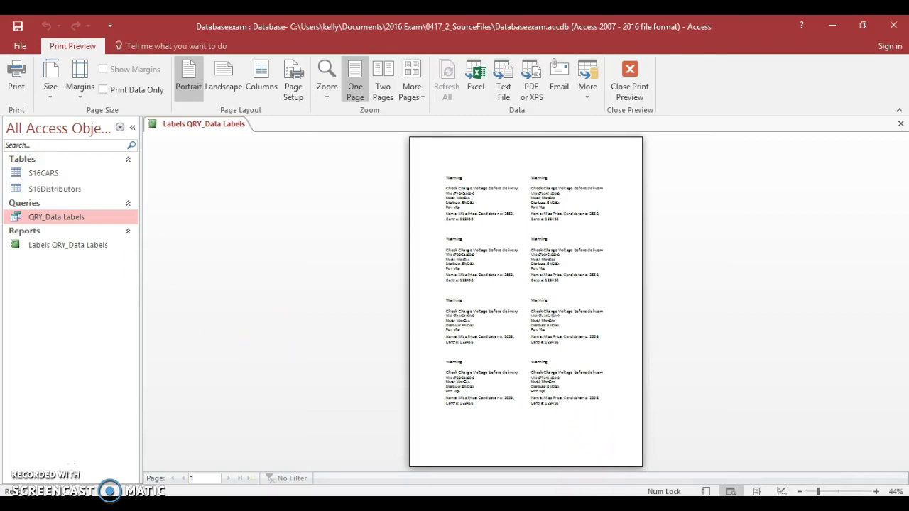
{"action": "mouse_move", "coordinate": [600, 506]}
{"action": "mouse_move", "coordinate": [230, 505]}
{"action": "left_click", "coordinate": [218, 426]}
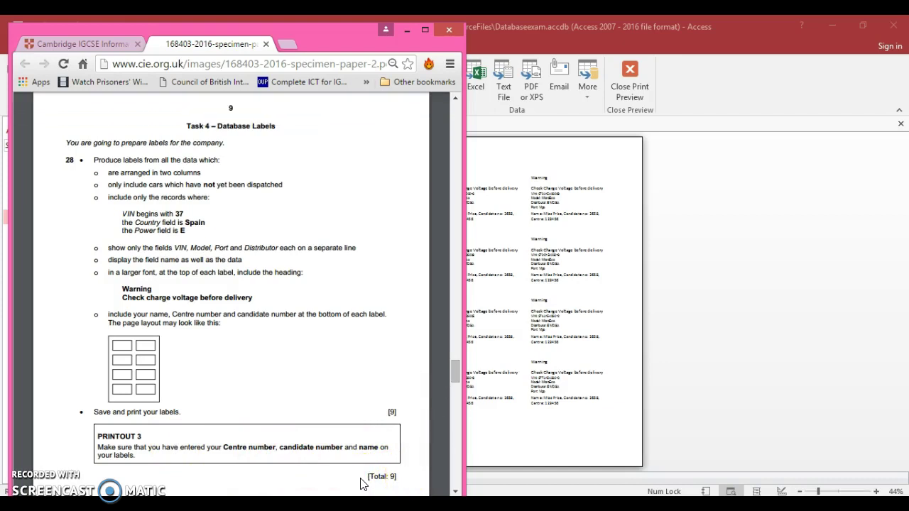
{"action": "left_click", "coordinate": [567, 236]}
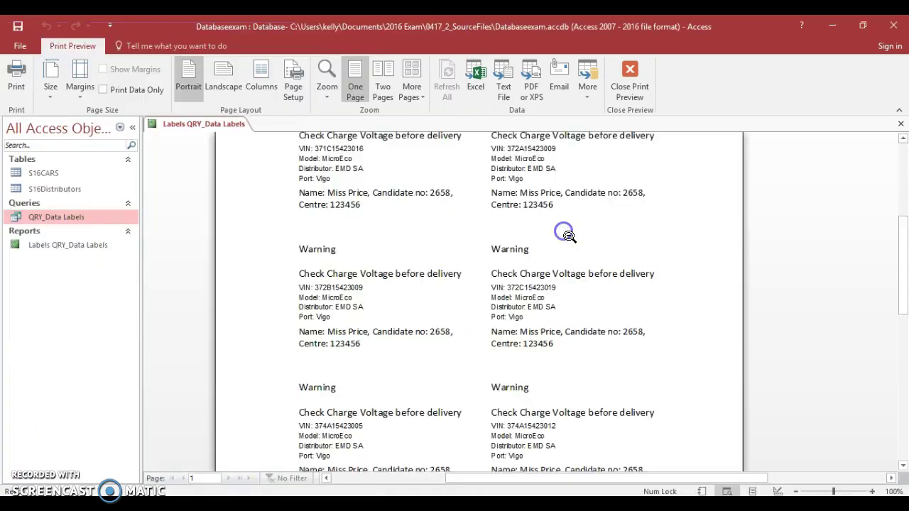